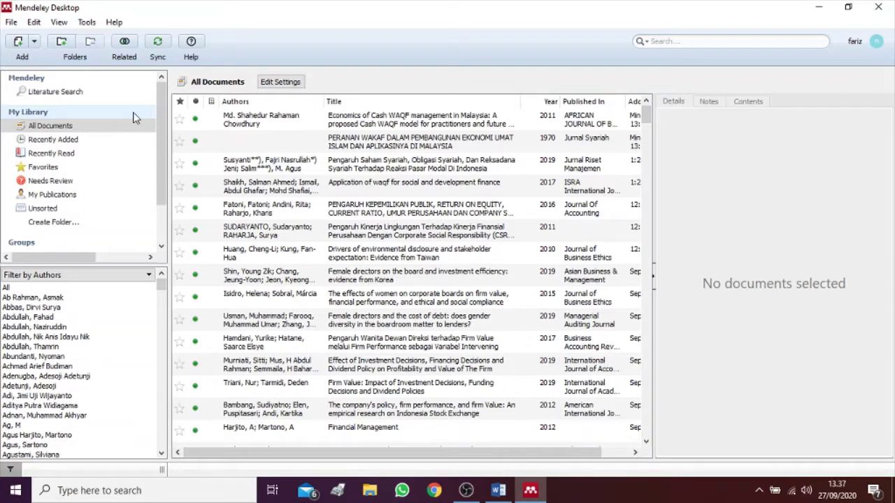
- Search Mendeley's literature catalog for "waqf"
click(99, 94)
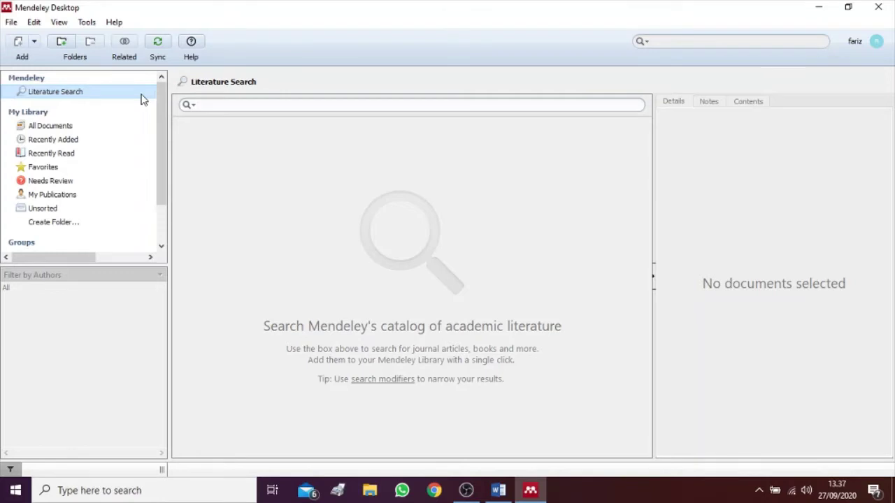
text(waqf)
key(Return)
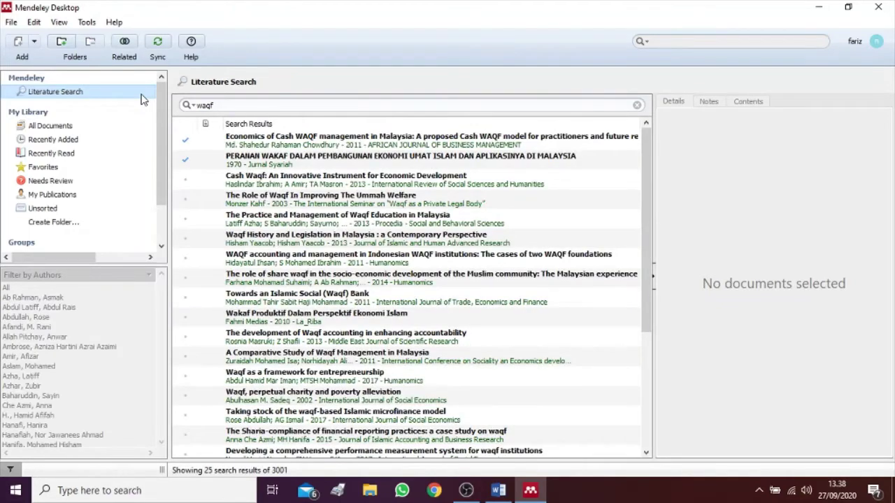
- Add the article "Waqf as a framework for entrepreneurship" from the search results to the library
scroll(419, 242, down, 1)
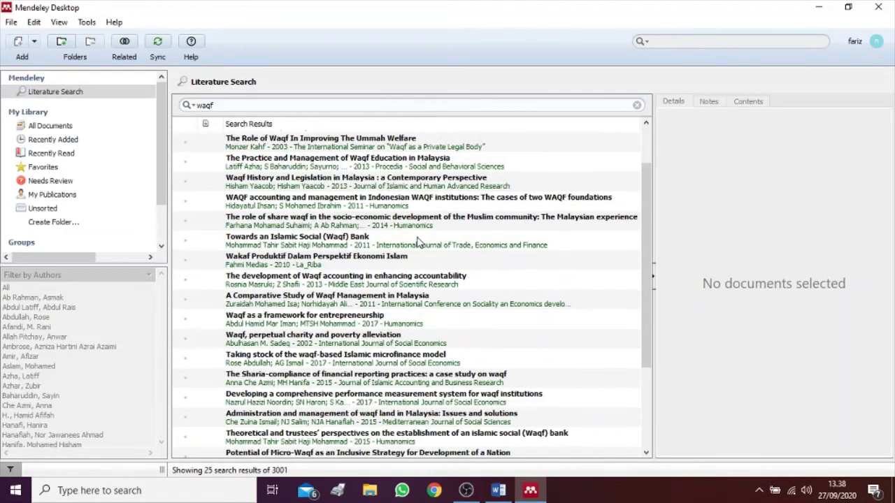
scroll(418, 241, down, 2)
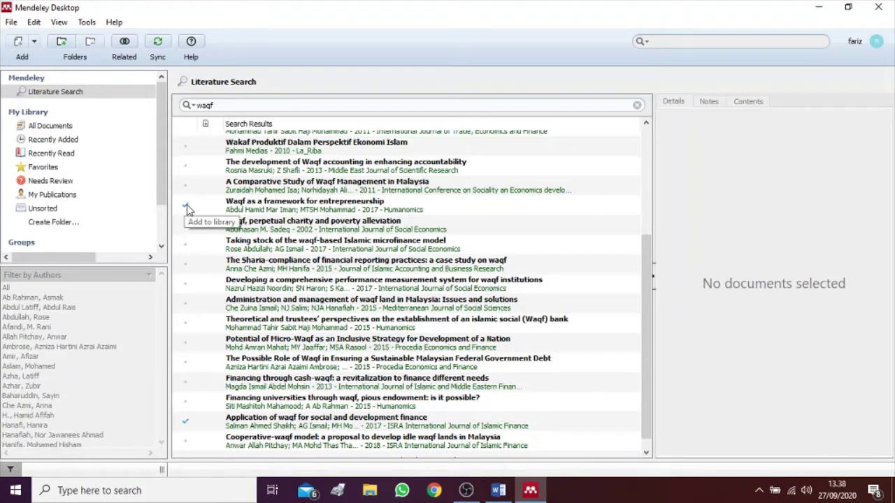
click(187, 209)
- Show all library documents and review the details of "Waqf as a framework for entrepreneurship"
click(63, 127)
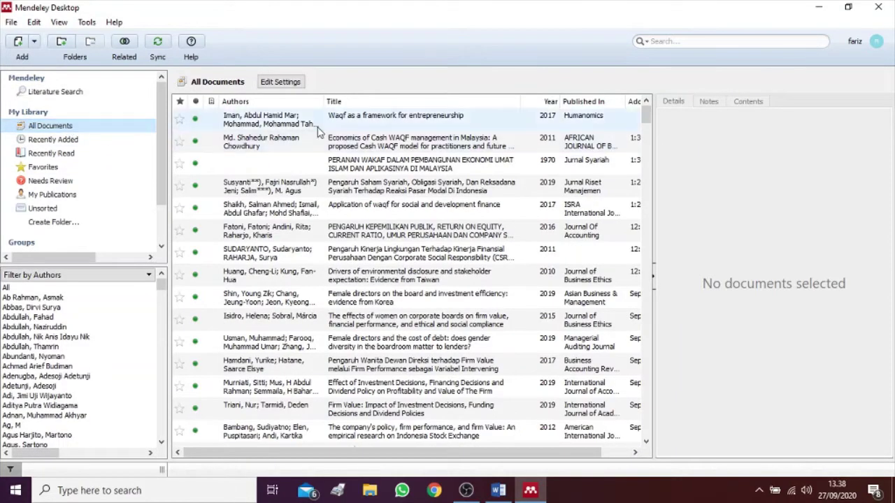
click(352, 124)
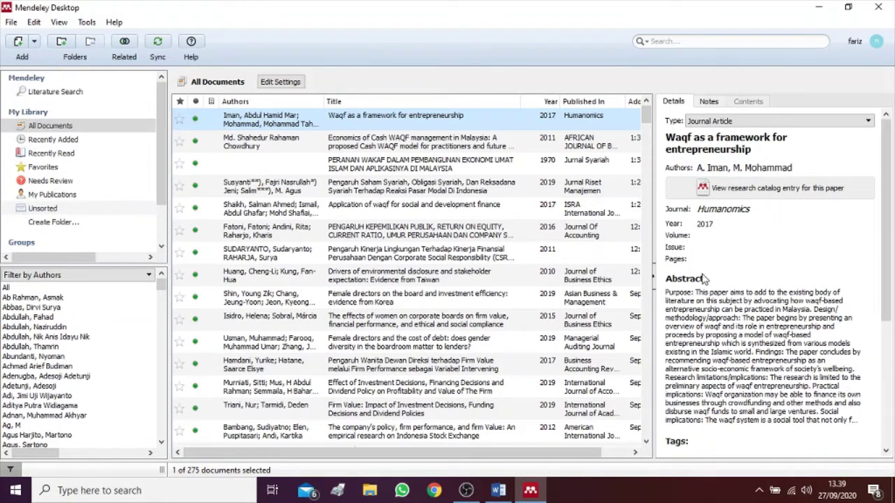
scroll(705, 283, down, 1)
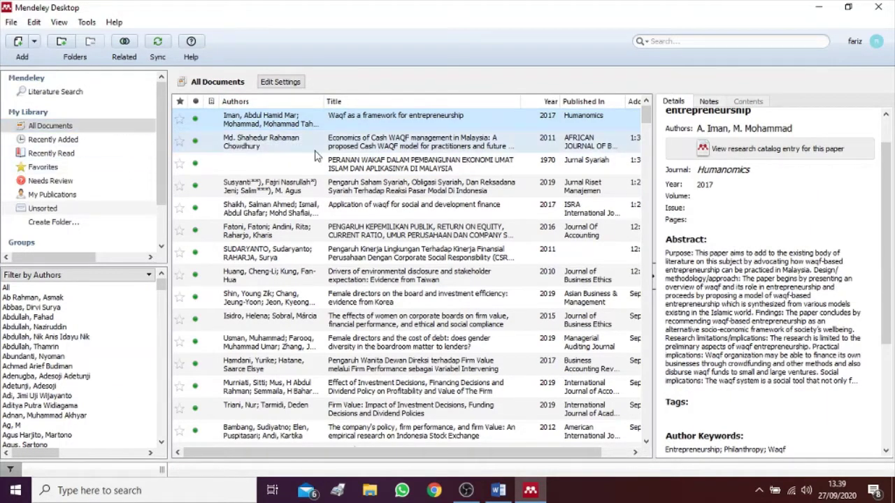
- Switch to Chrome and search Google Scholar for "wakaf"
click(440, 496)
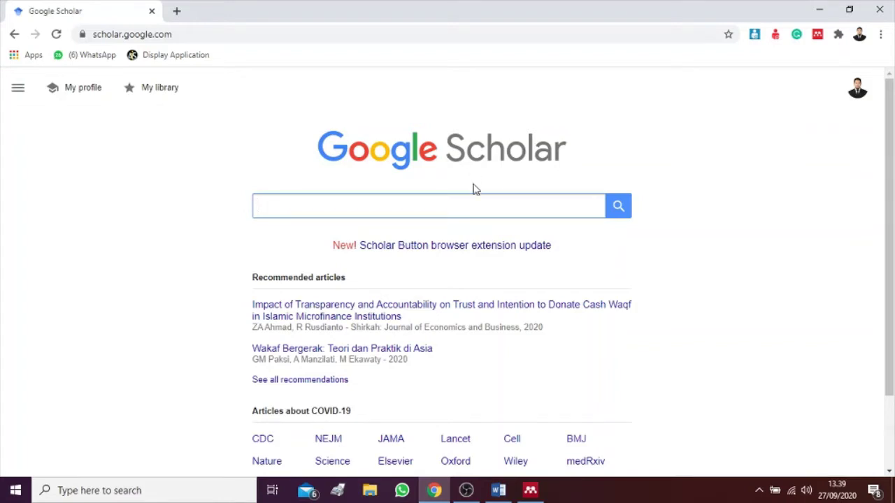
text(wakaf)
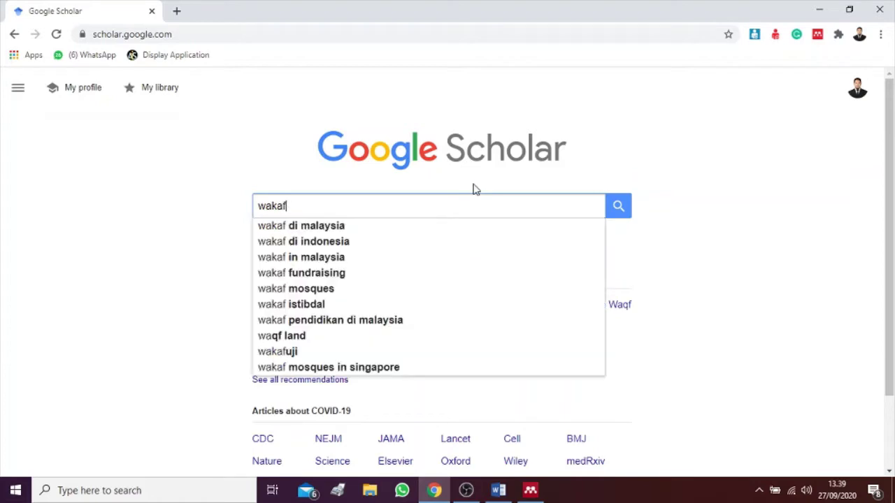
key(Return)
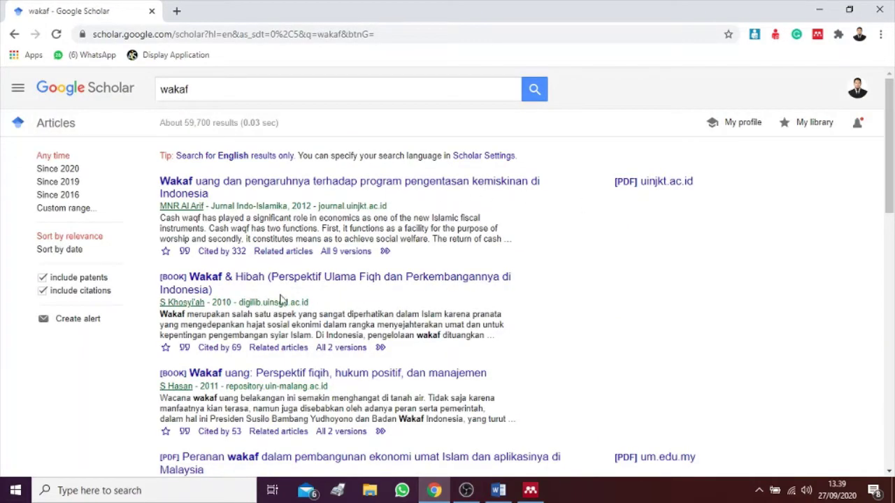
- Look through the first page of Google Scholar results for "wakaf", down to the page navigation
scroll(439, 333, down, 1)
scroll(438, 333, down, 4)
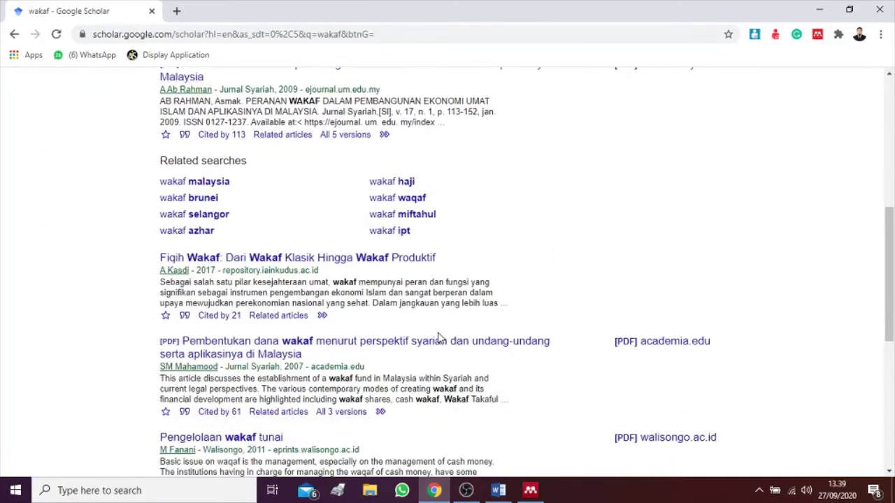
scroll(439, 339, up, 2)
scroll(439, 339, up, 4)
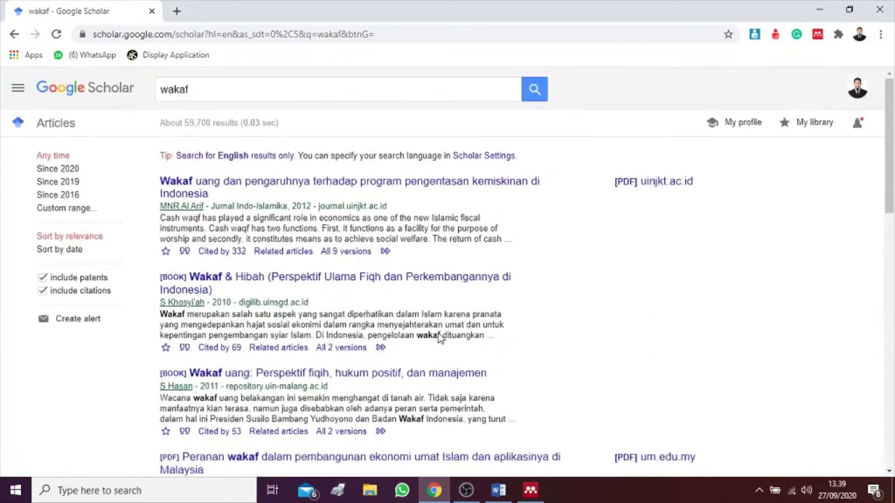
drag(142, 168, 627, 303)
click(635, 312)
scroll(637, 316, down, 5)
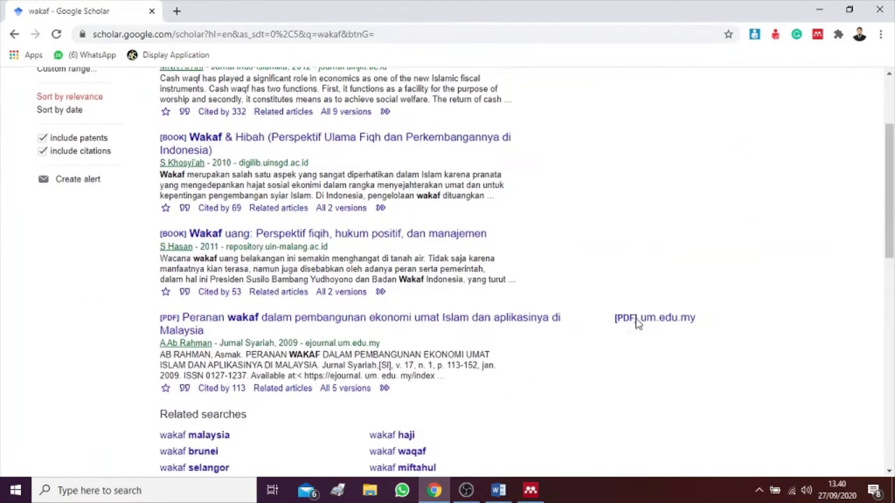
scroll(636, 324, down, 5)
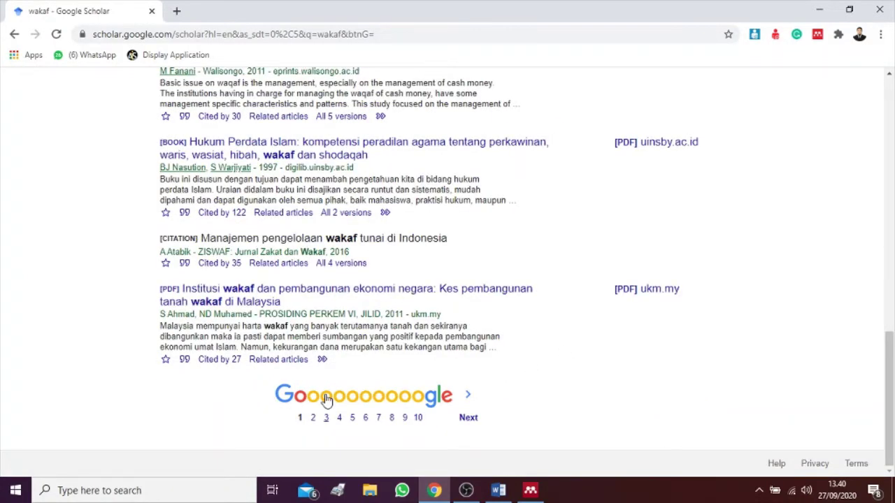
- Download the RefMan citation file for "Wakaf uang dan pengaruhnya terhadap program pengentasan kemiskinan di Indonesia"
scroll(480, 360, up, 10)
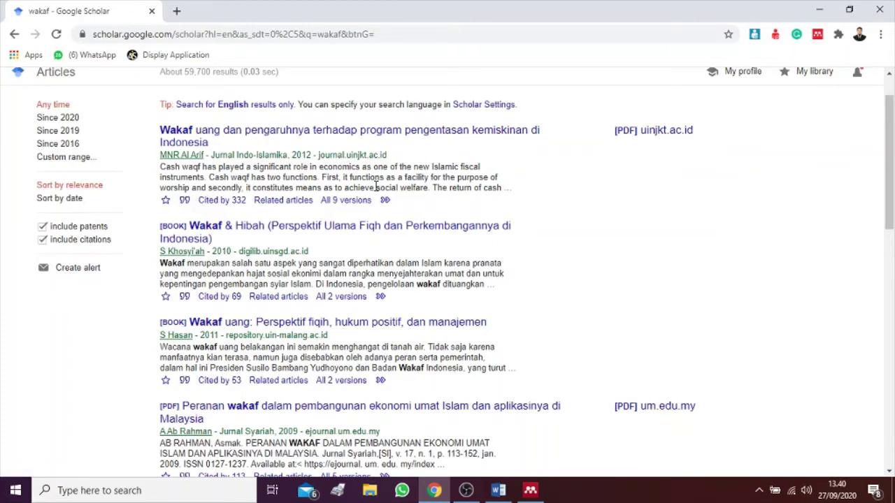
click(185, 201)
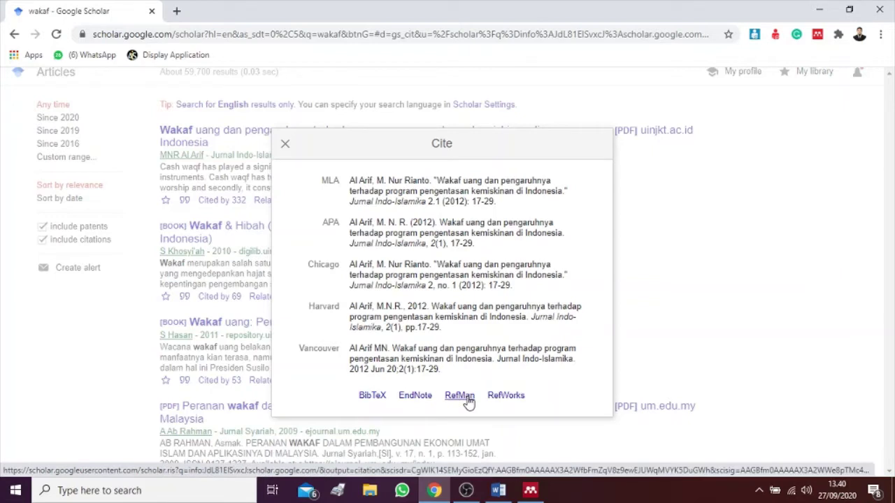
click(459, 396)
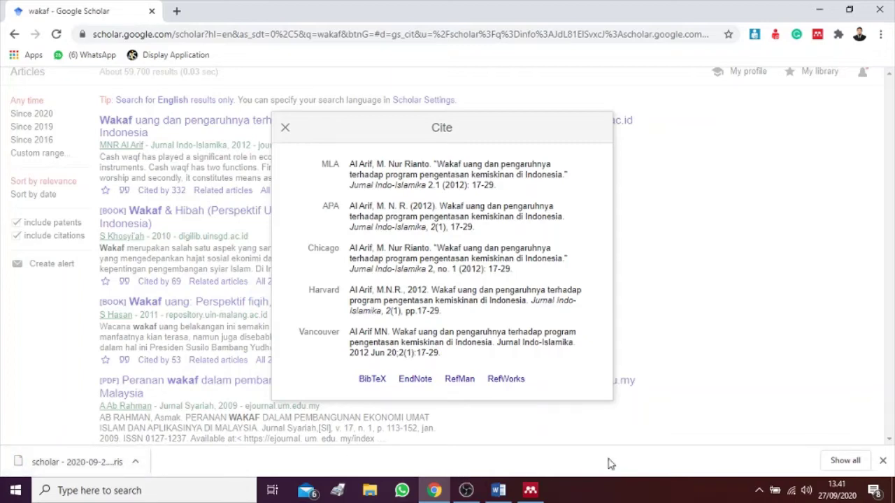
- Switch to Mendeley Desktop and import the RIS file "scholar - 2020-09-27T134054.470.ris" from the Downloads folder
click(534, 494)
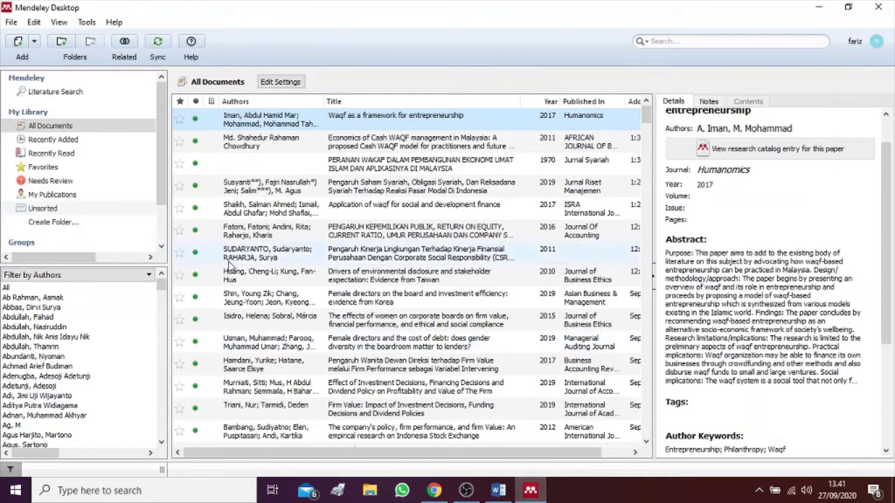
click(12, 22)
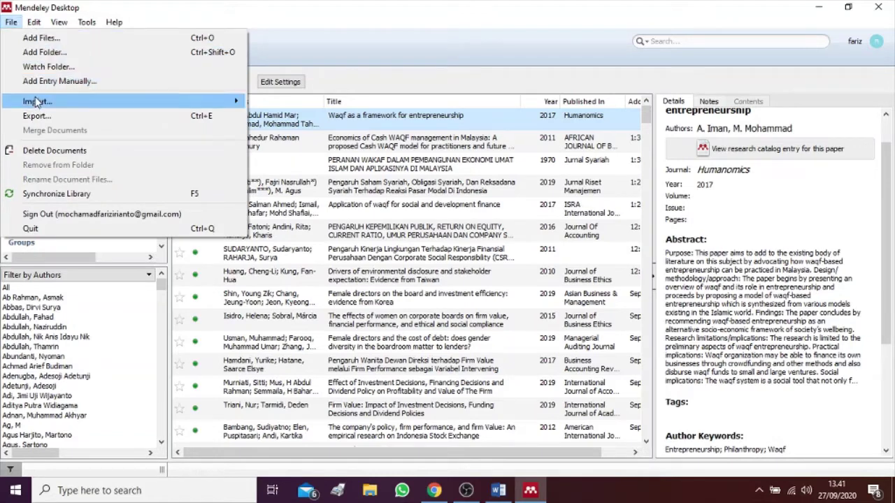
click(14, 23)
click(14, 23)
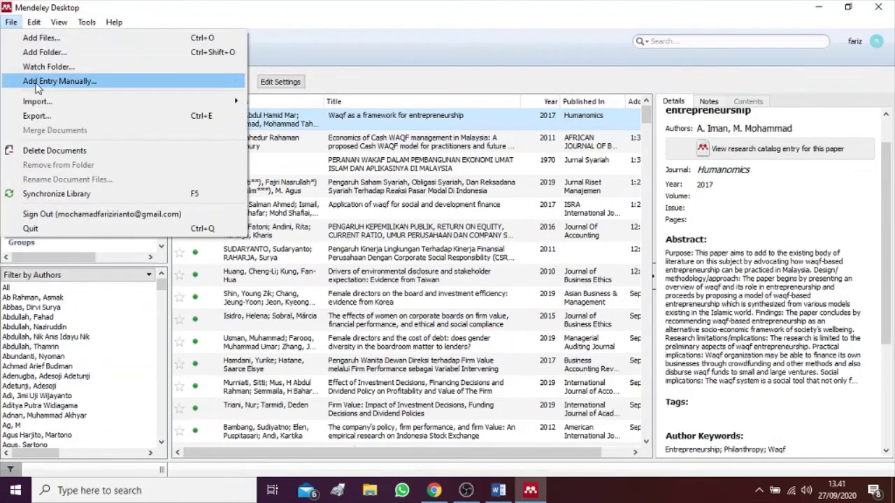
mouse_move(60, 103)
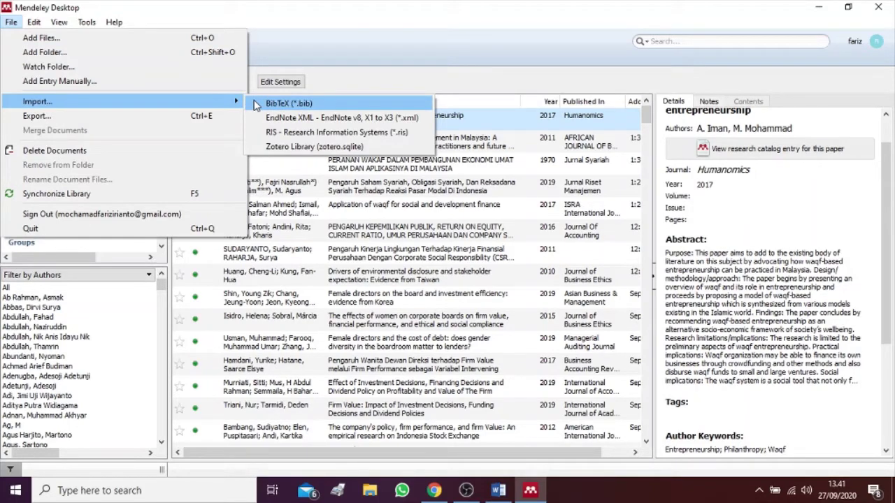
click(287, 133)
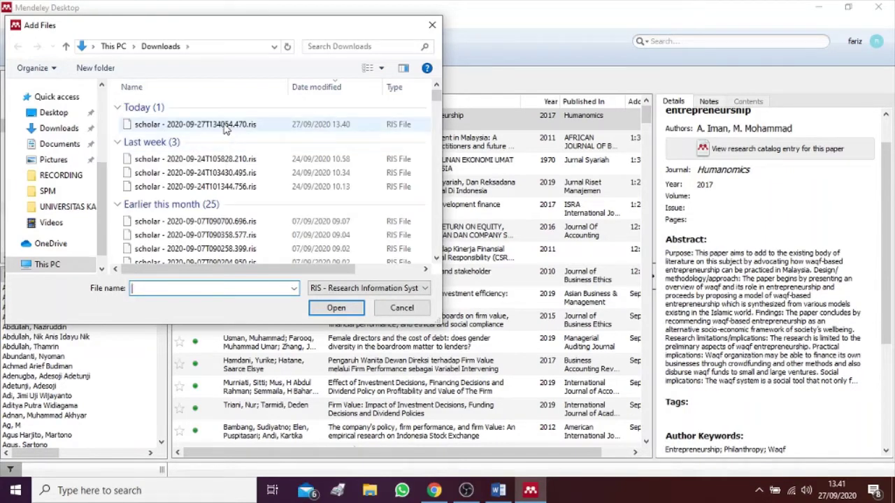
click(225, 126)
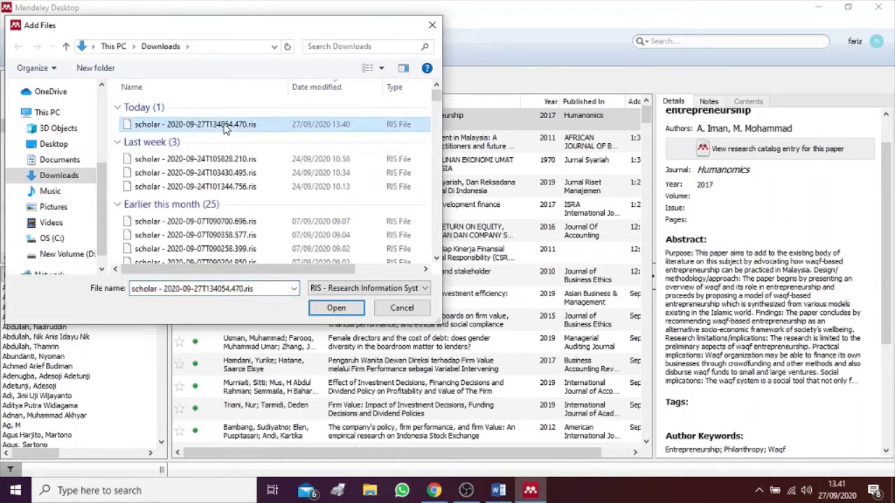
click(337, 309)
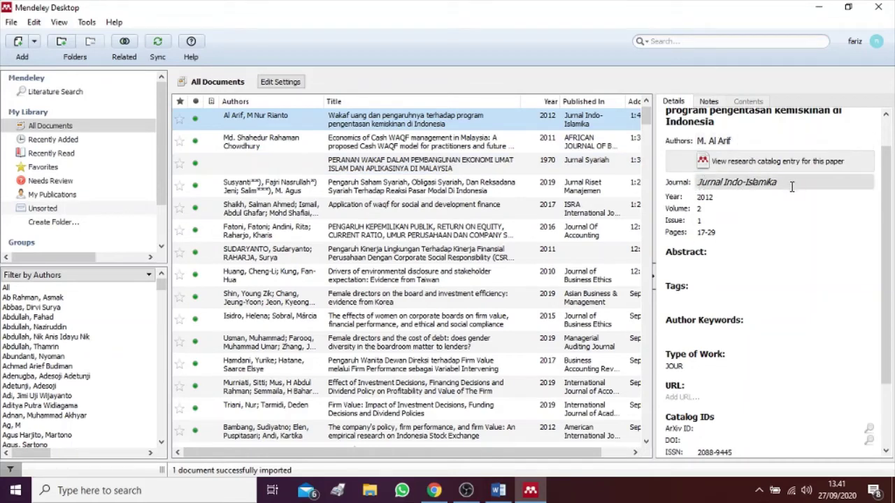
- Review the bibliographic details of the imported article "Wakaf uang dan pengaruhnya terhadap program pengentasan kemiskinan di Indonesia"
scroll(731, 297, down, 3)
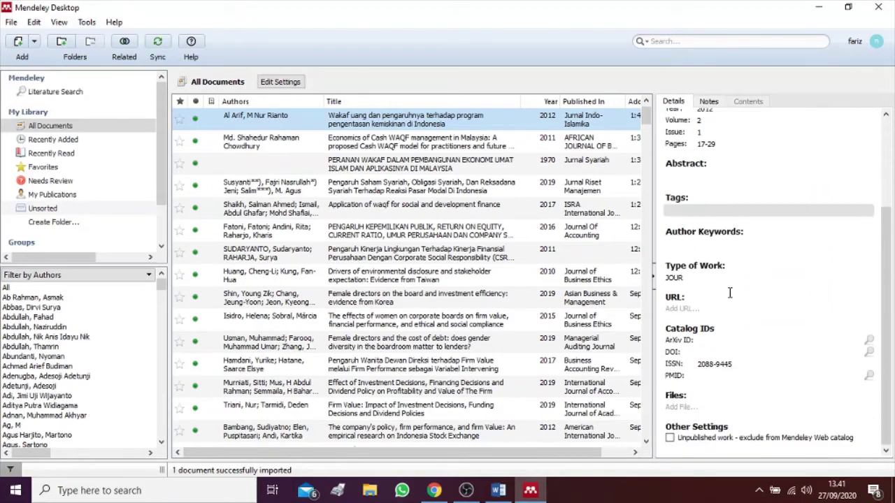
scroll(736, 301, up, 4)
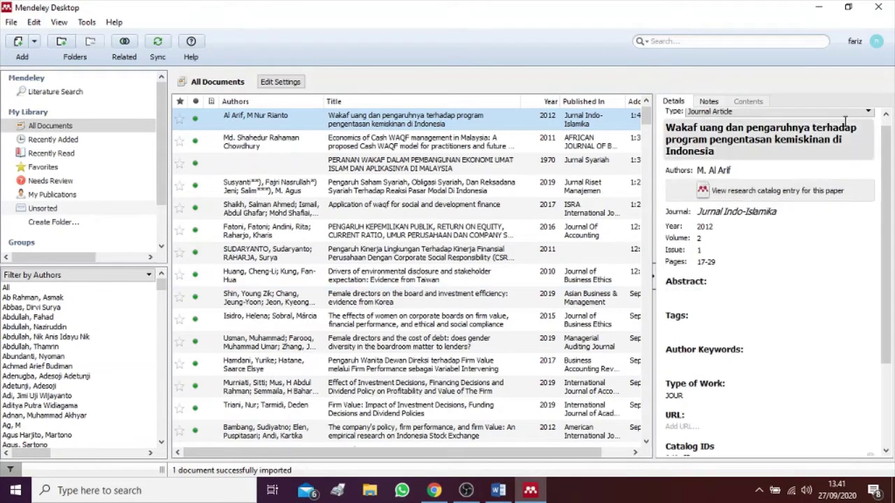
scroll(318, 144, up, 1)
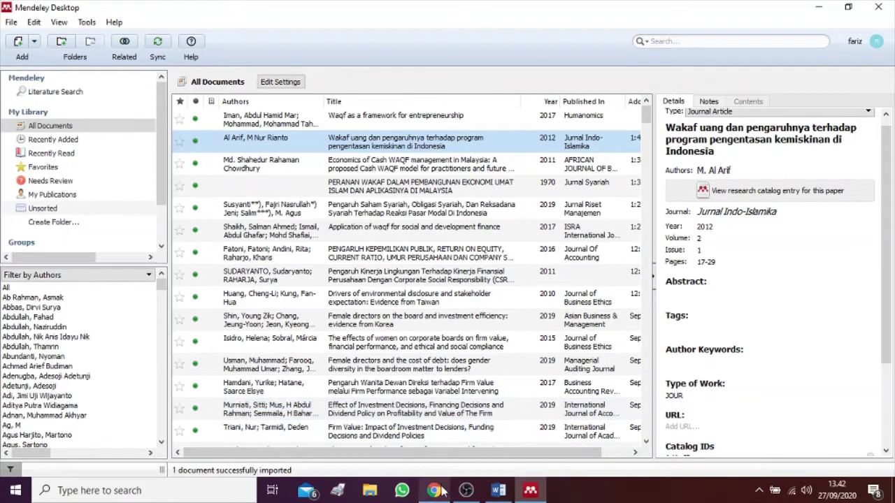
click(11, 23)
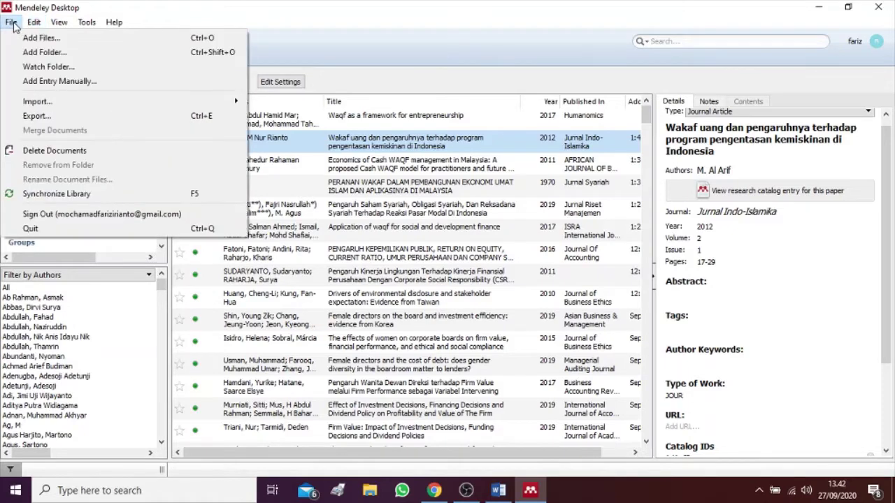
click(85, 22)
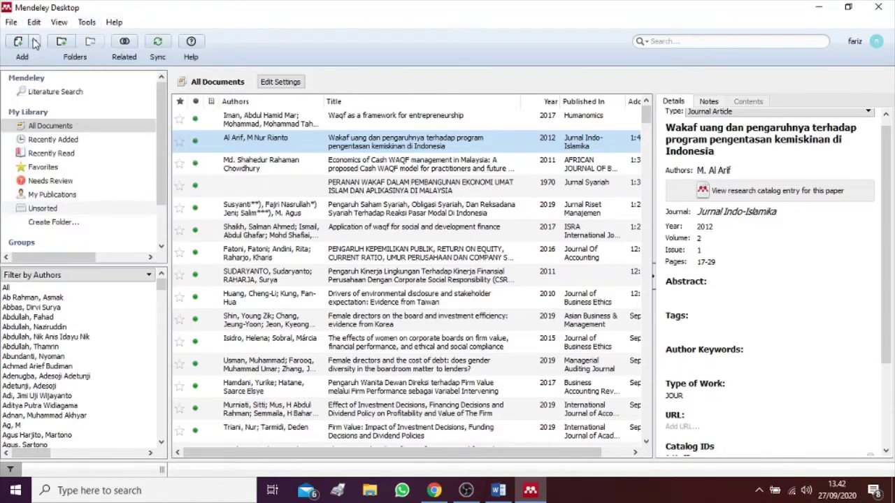
click(14, 23)
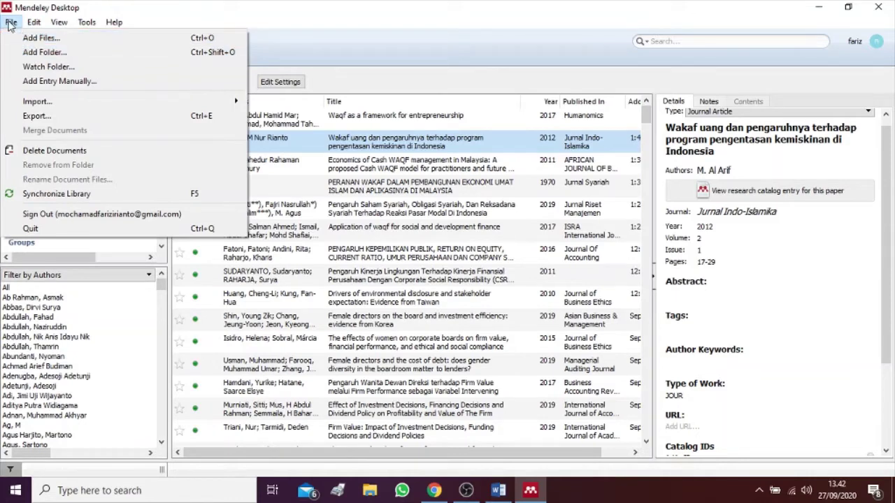
click(11, 23)
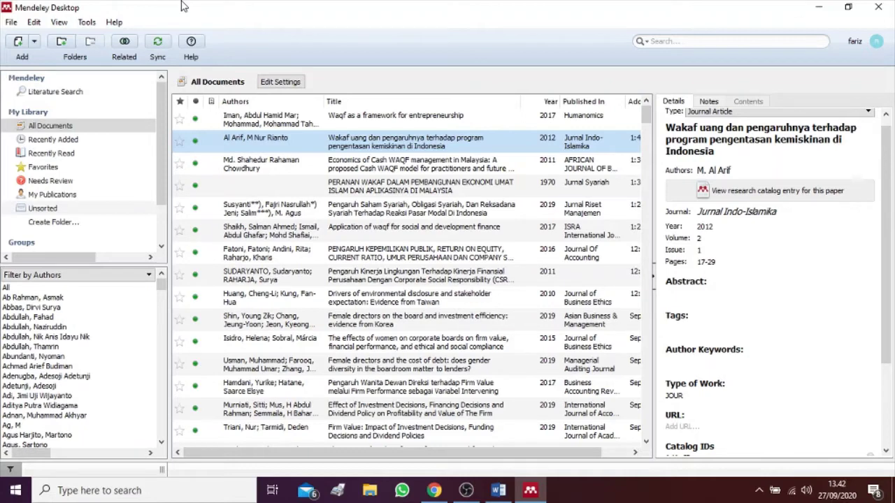
- Add the PDF file "2646-6932-1-PB" from the Downloads folder to the library
click(12, 22)
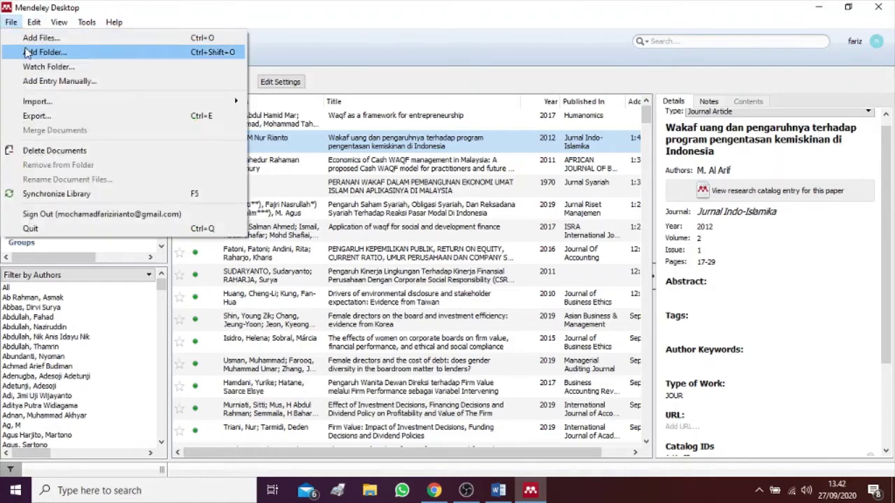
mouse_move(33, 25)
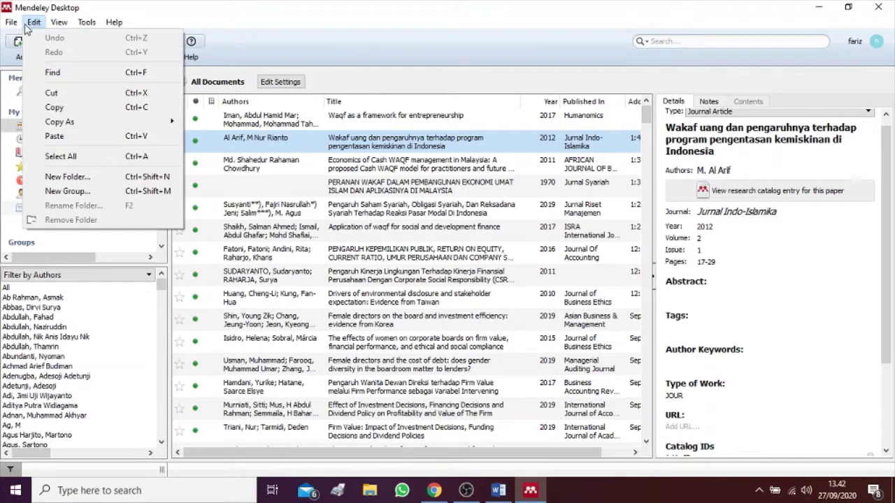
click(31, 39)
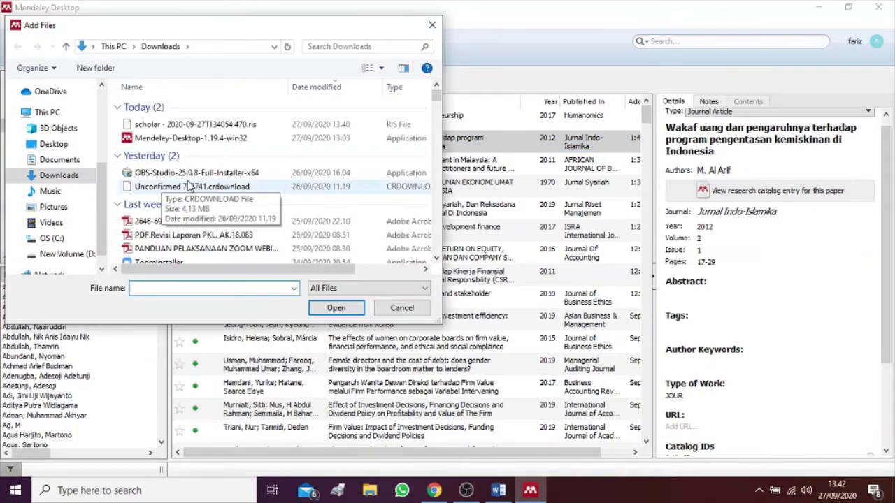
scroll(162, 187, down, 3)
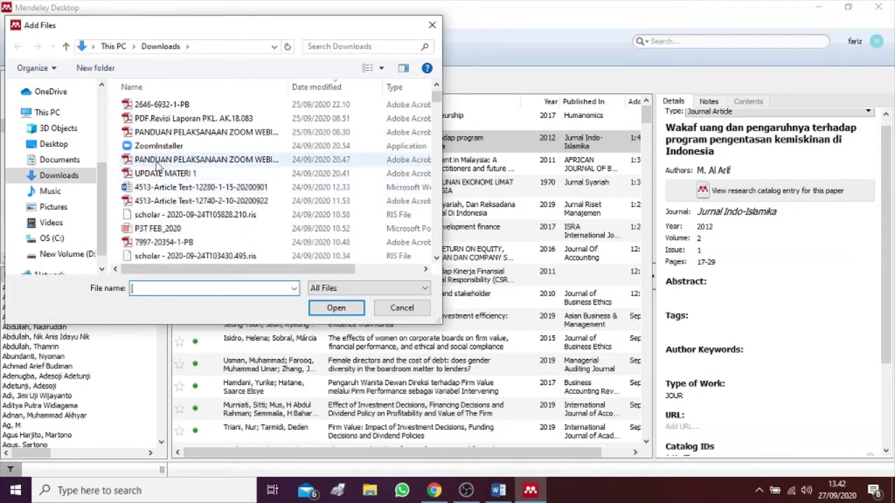
scroll(140, 176, up, 2)
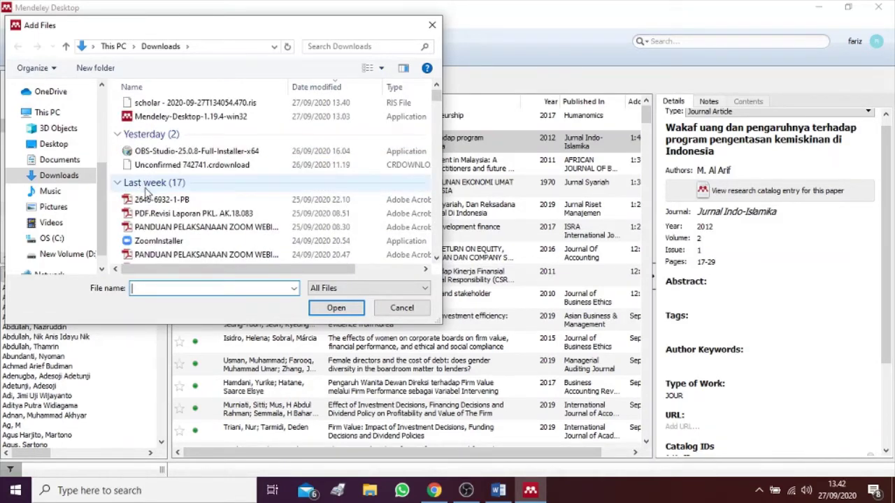
click(147, 200)
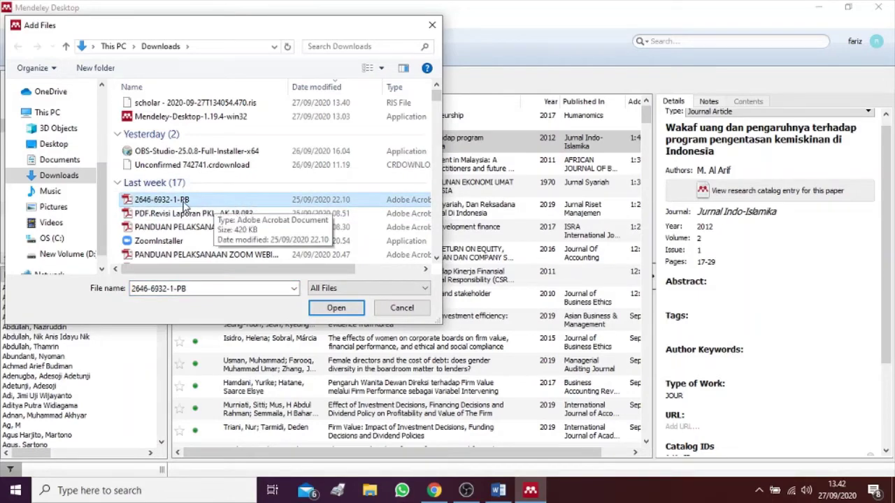
click(335, 307)
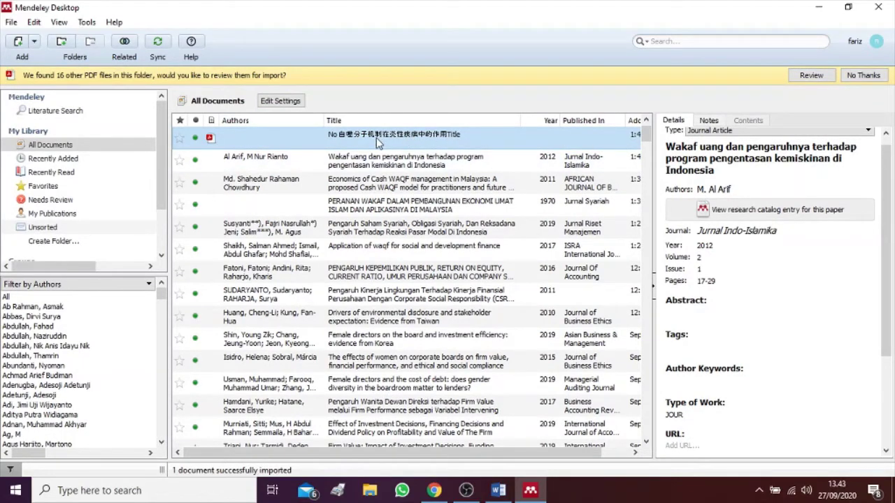
- Open the newly imported PDF and examine the title, author and abstract on its first page against the entry's details
double_click(376, 142)
scroll(545, 244, down, 1)
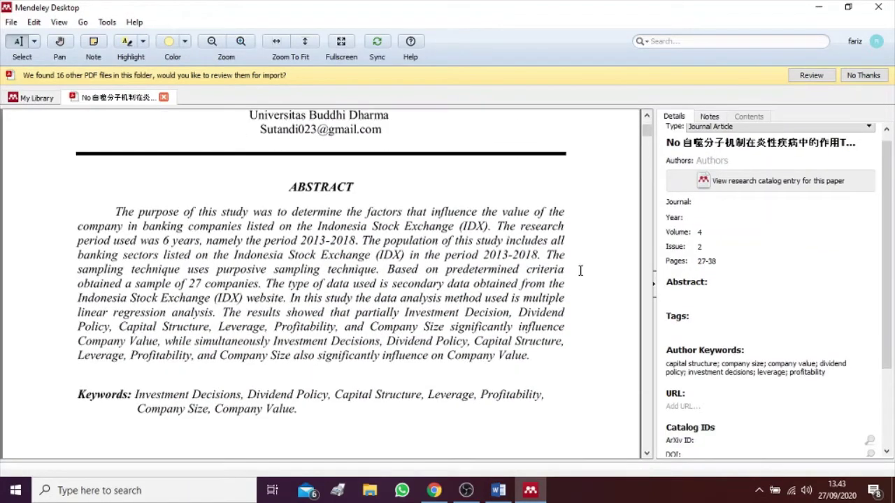
scroll(581, 271, down, 1)
scroll(580, 270, up, 4)
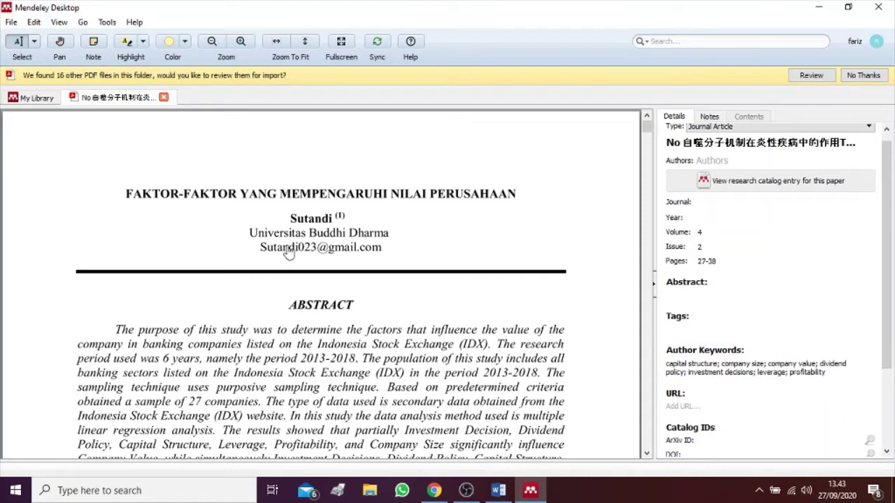
scroll(286, 252, down, 1)
scroll(288, 252, up, 1)
drag(194, 194, 384, 250)
click(506, 225)
drag(126, 193, 300, 195)
click(257, 195)
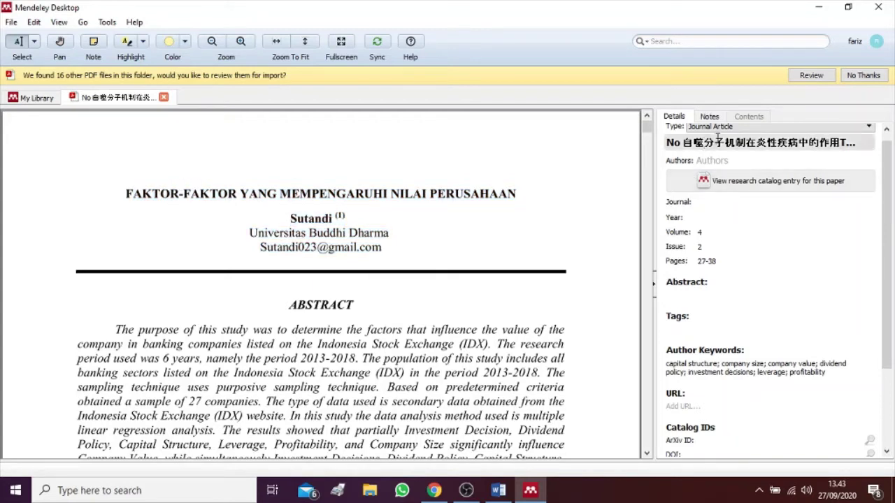
- Replace the entry's garbled title with "Faktor - Faktor yang mempengaruhi nilai perusahaan"
click(705, 143)
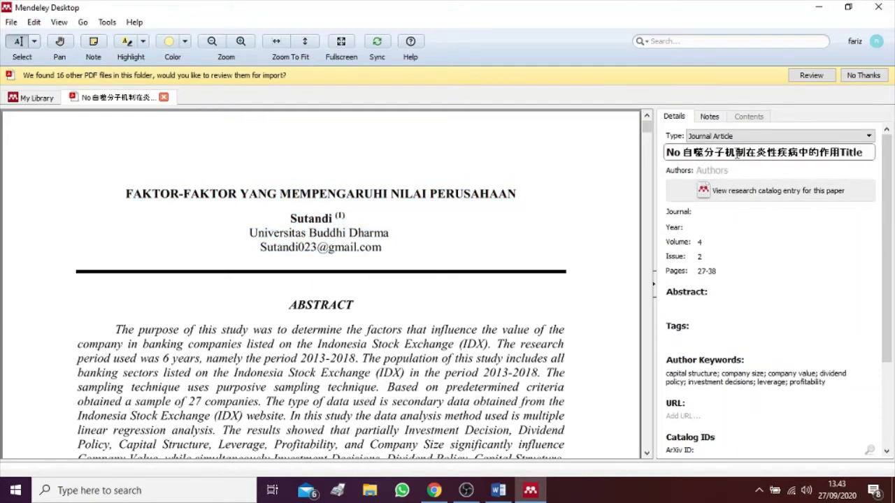
key(ctrl+a)
key(BackSpace)
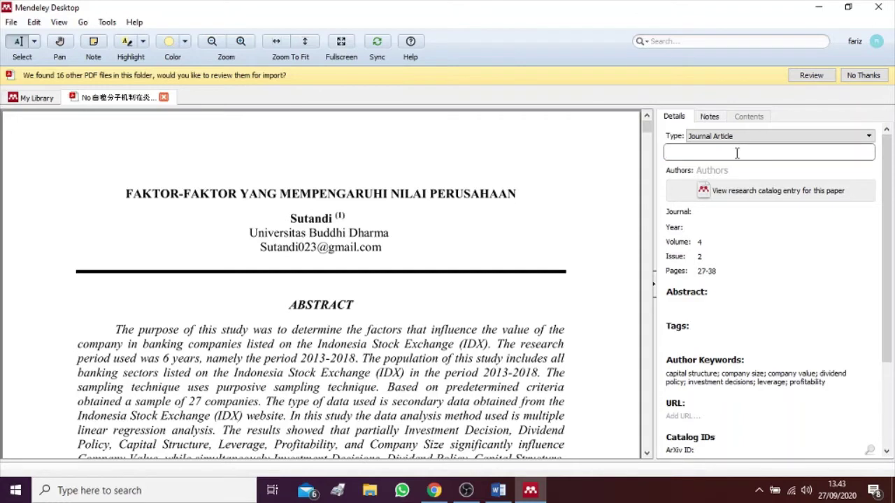
text(Faktor - Faktor a)
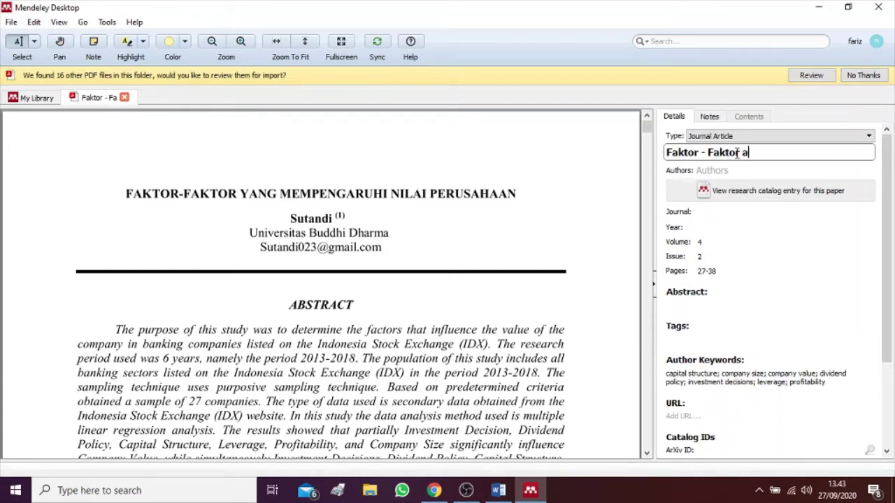
key(BackSpace)
text(yang mempen)
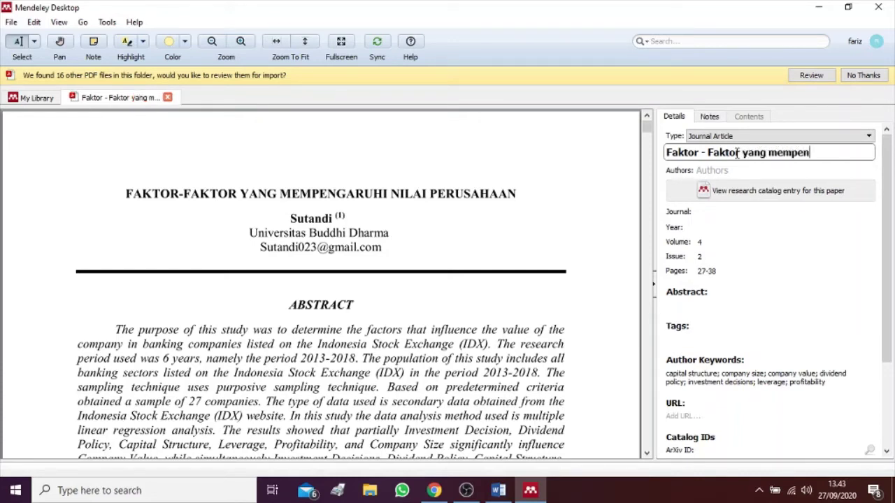
text(garuhi)
key(BackSpace)
key(BackSpace)
text(nilai perusahaan)
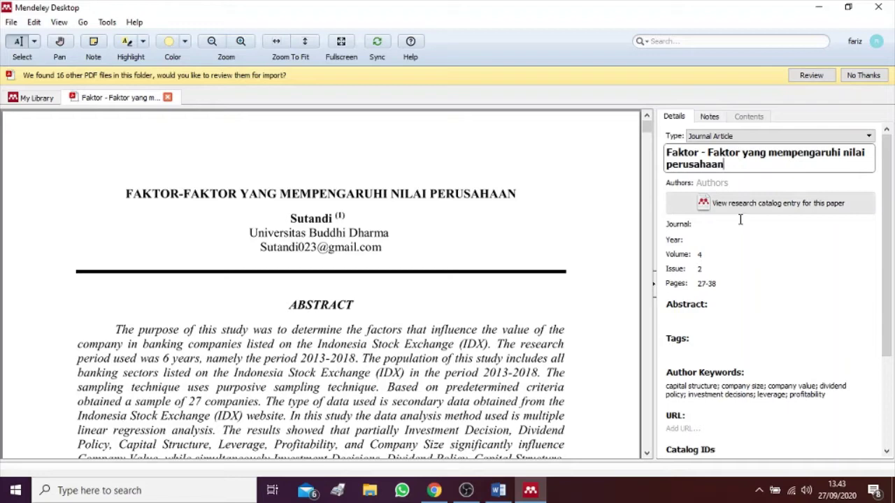
- Find the journal name in the PDF's first-page footer and set the entry's journal to "Competitive Jurnal Akuntansi dan Keuangan"
click(724, 224)
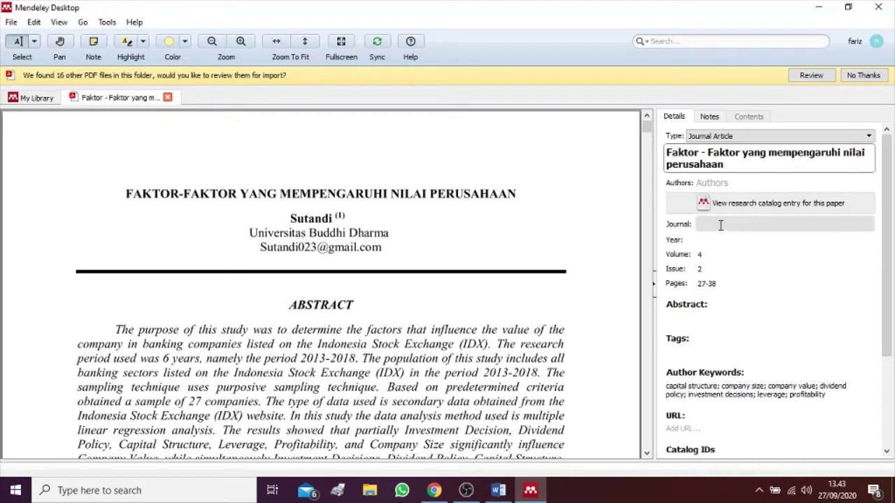
scroll(598, 221, down, 3)
scroll(598, 221, down, 6)
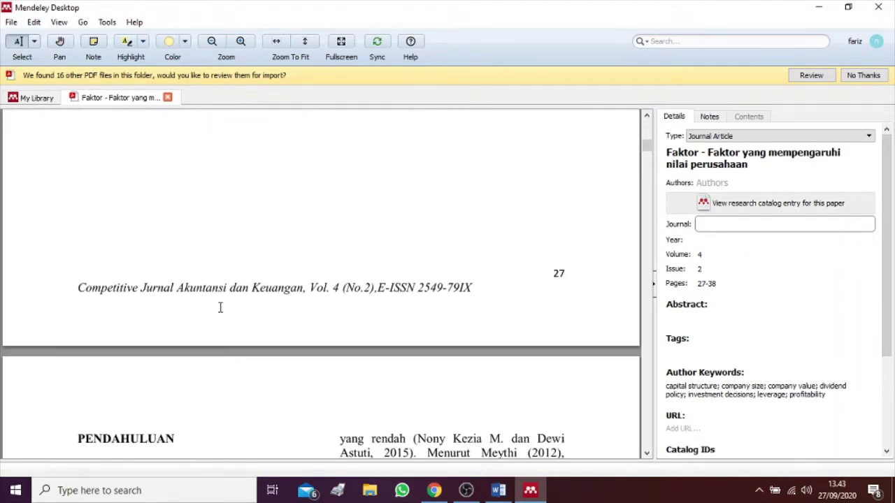
click(72, 288)
click(749, 224)
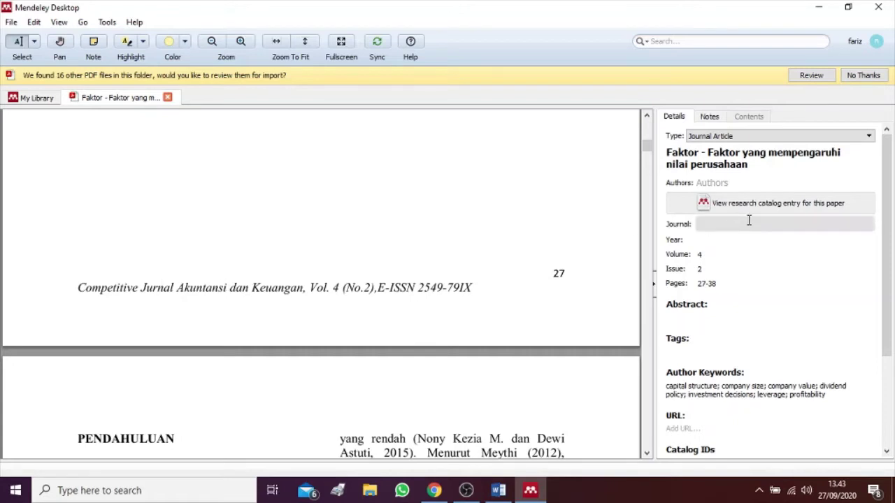
text(Compe)
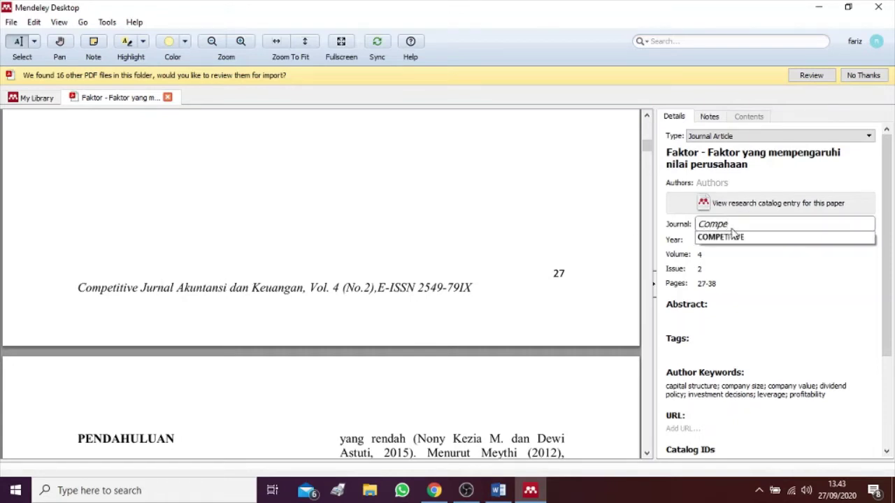
text(titive)
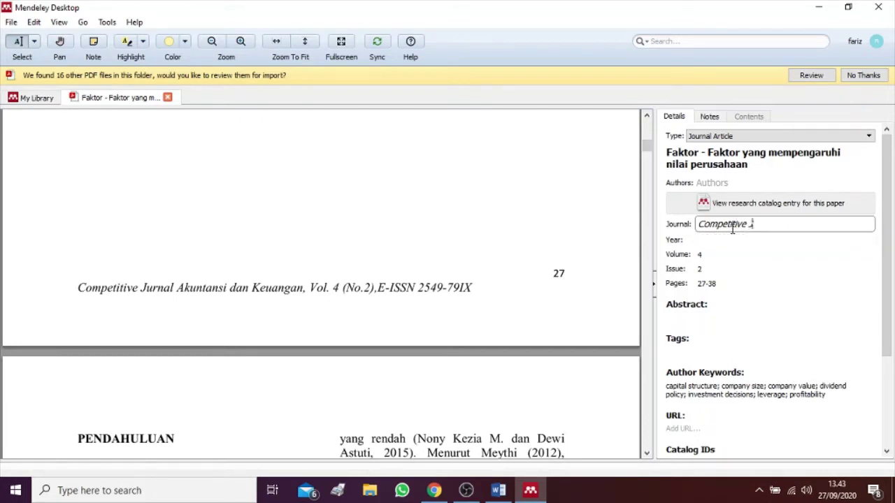
text( Jurnal Akuntansi dan Keuangan)
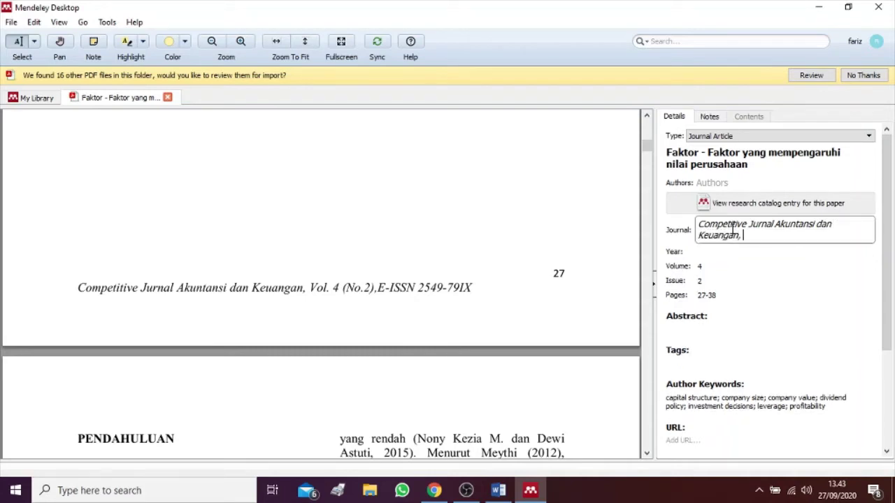
text(,)
key(BackSpace)
key(BackSpace)
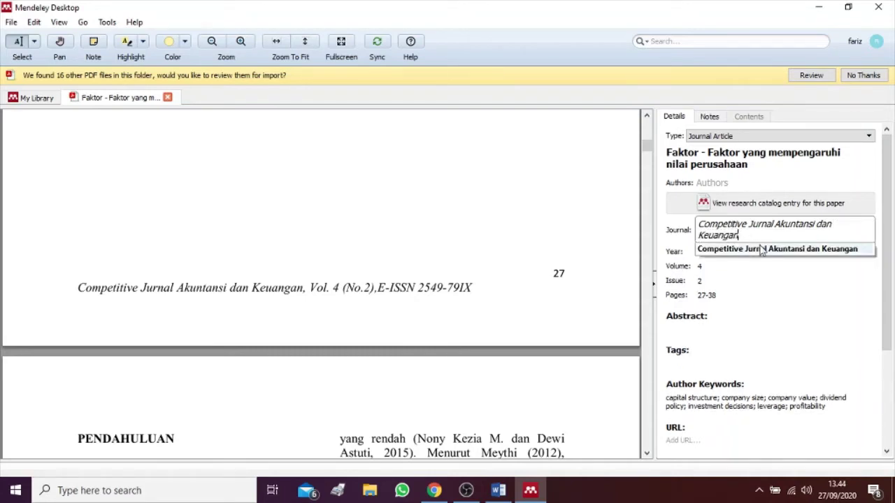
click(761, 248)
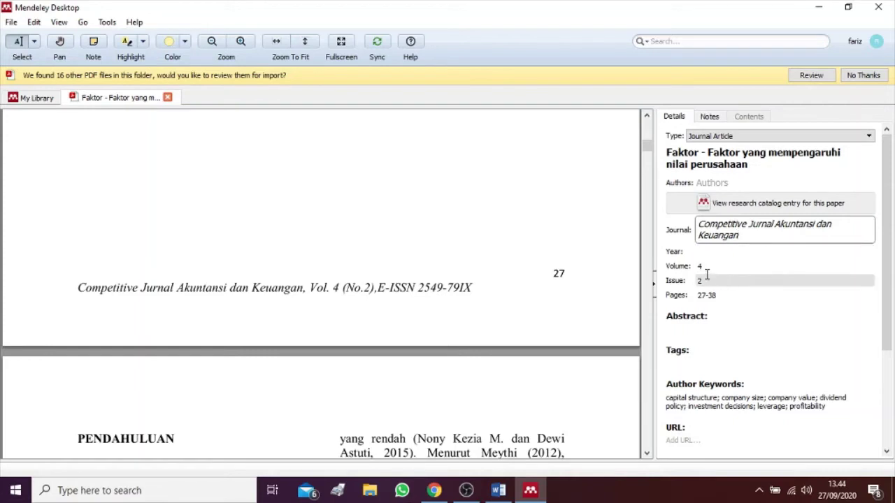
- Check the entry's volume, issue and page details against the PDF, and close the document
click(712, 295)
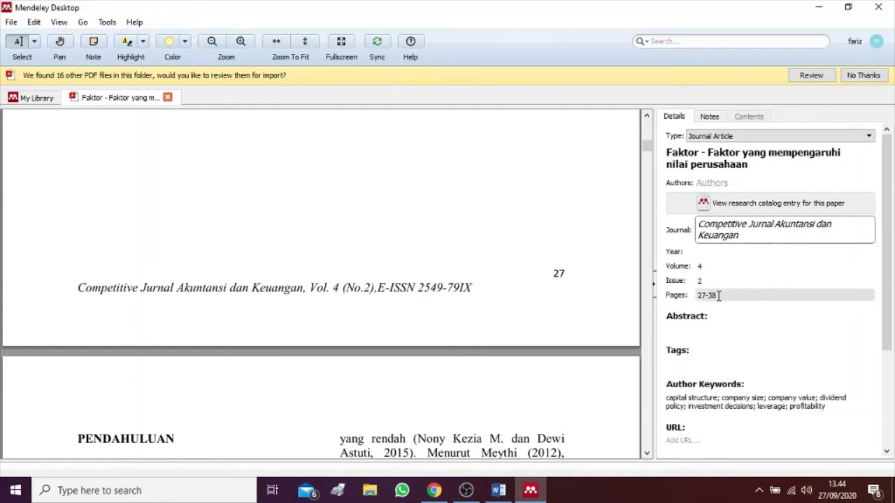
scroll(715, 296, down, 3)
scroll(718, 296, down, 1)
scroll(718, 297, up, 5)
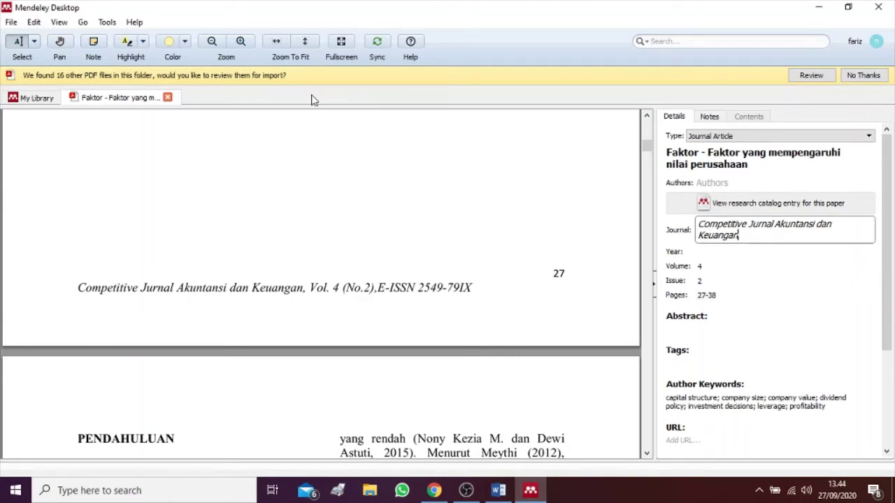
click(168, 98)
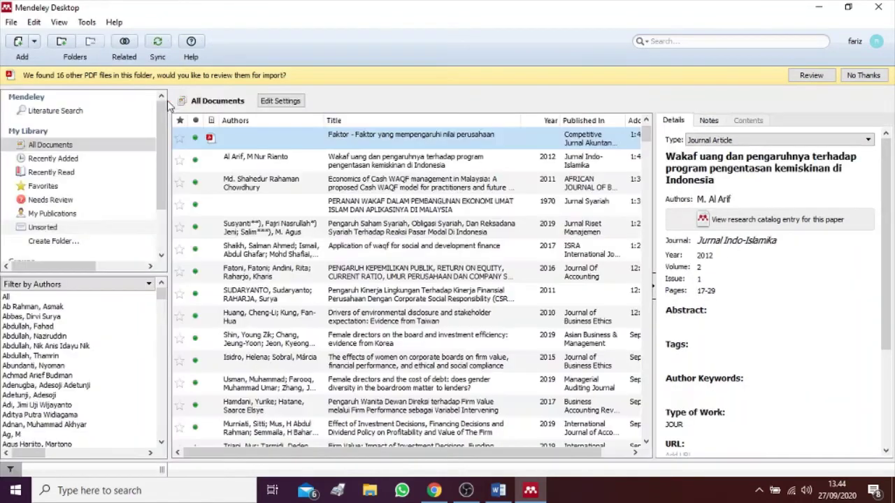
- Reopen the PDF "Faktor - Faktor yang mempengaruhi nilai perusahaan", enter the author's name from its first page, and close it
double_click(426, 147)
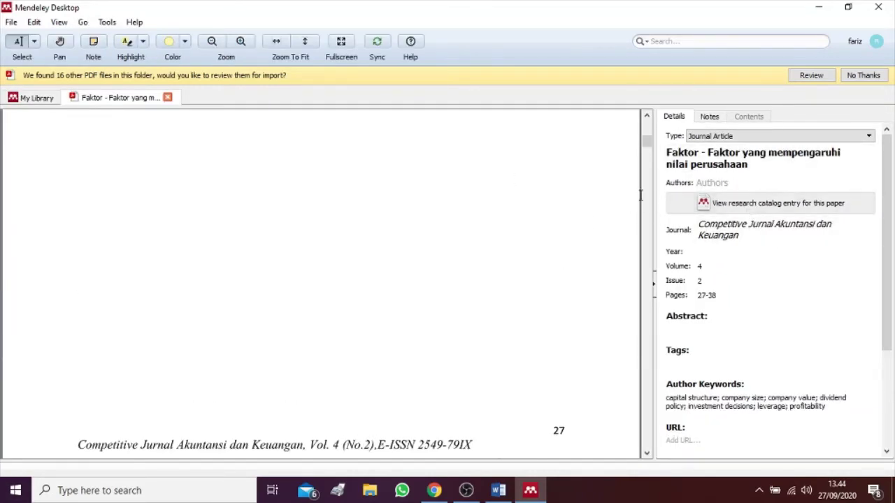
click(712, 183)
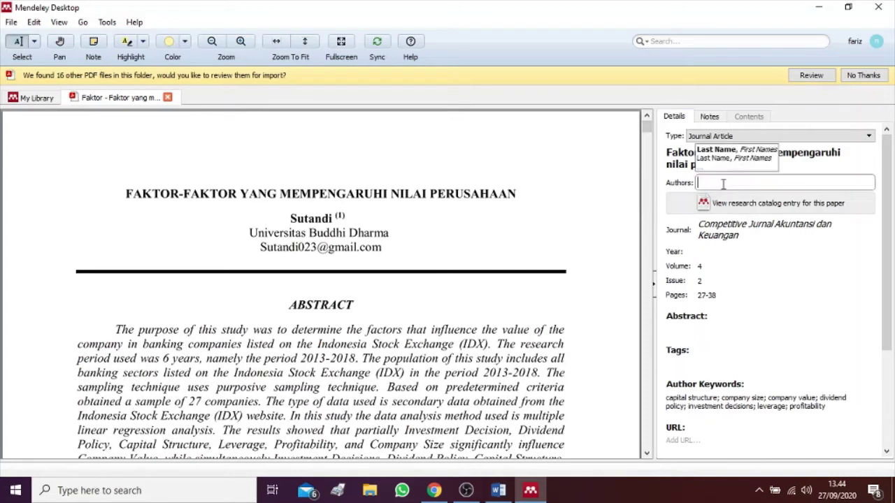
text(Sutandi)
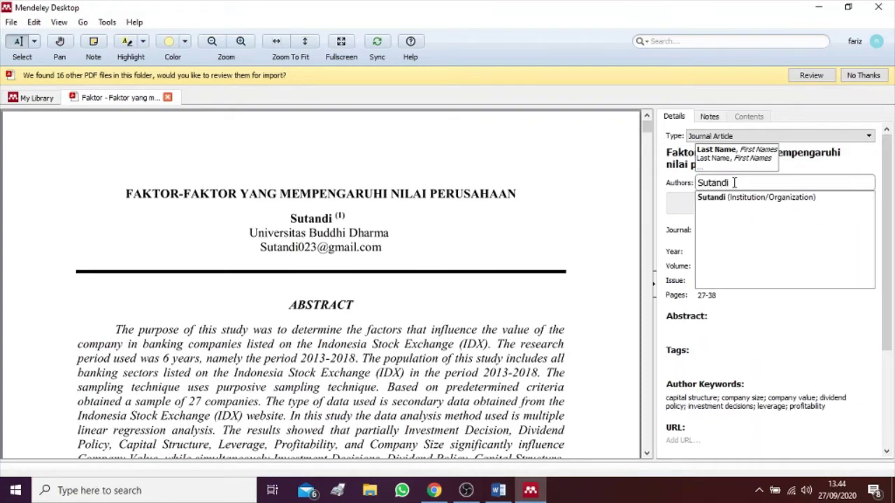
click(723, 203)
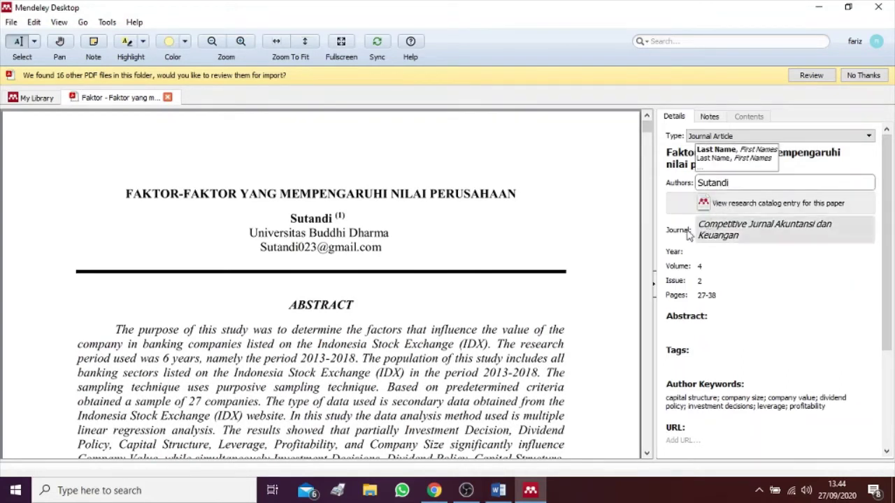
click(579, 158)
click(168, 97)
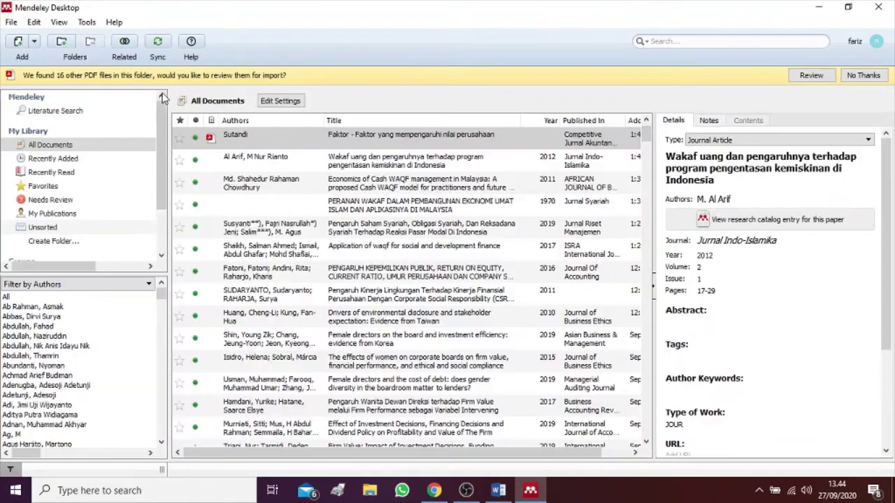
- Review the corrected details of "Faktor - Faktor yang mempengaruhi nilai perusahaan" in the opened document and in the library list
double_click(391, 143)
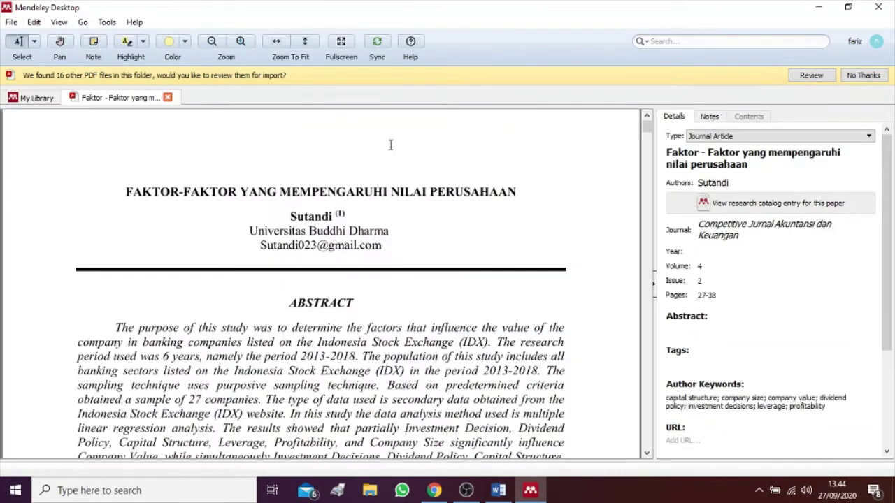
click(167, 97)
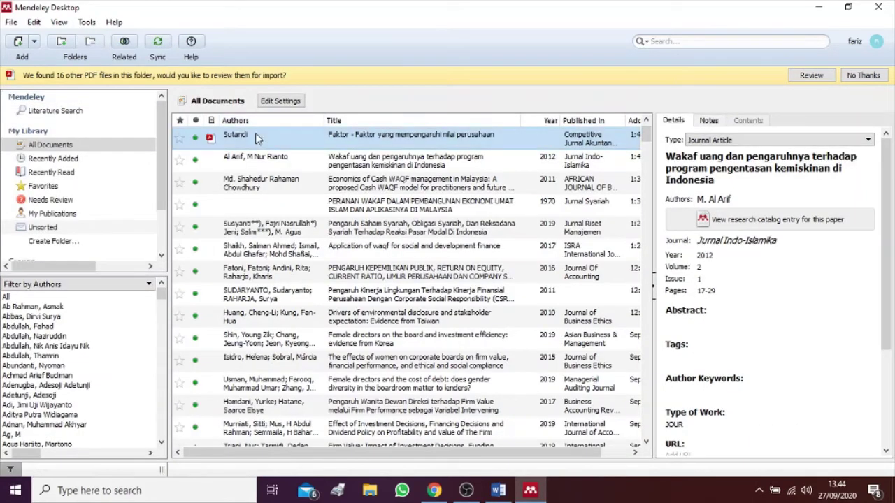
click(299, 160)
click(363, 140)
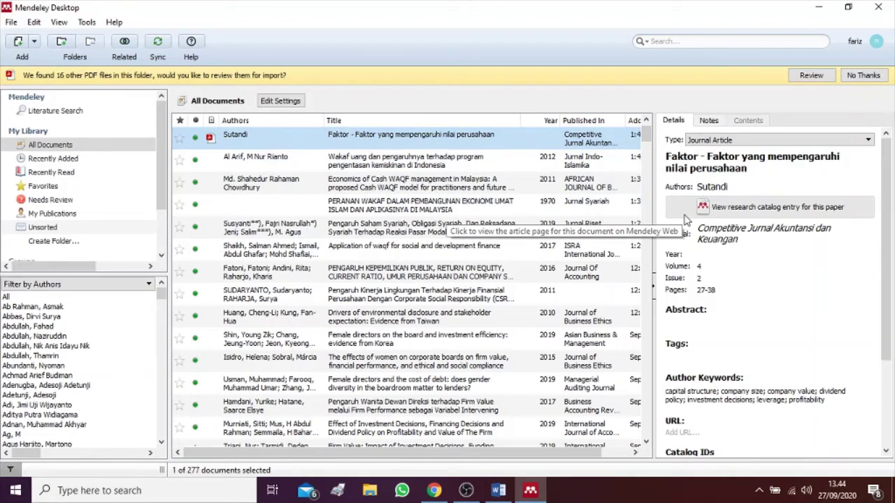
click(11, 21)
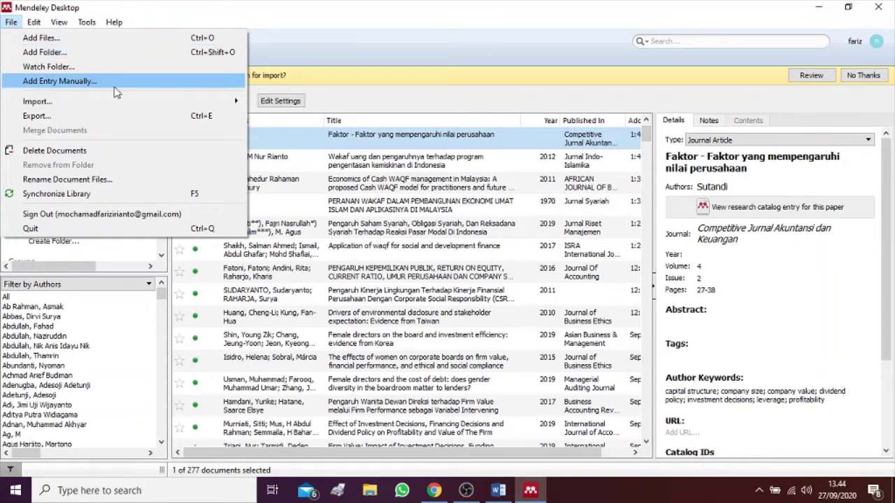
click(283, 24)
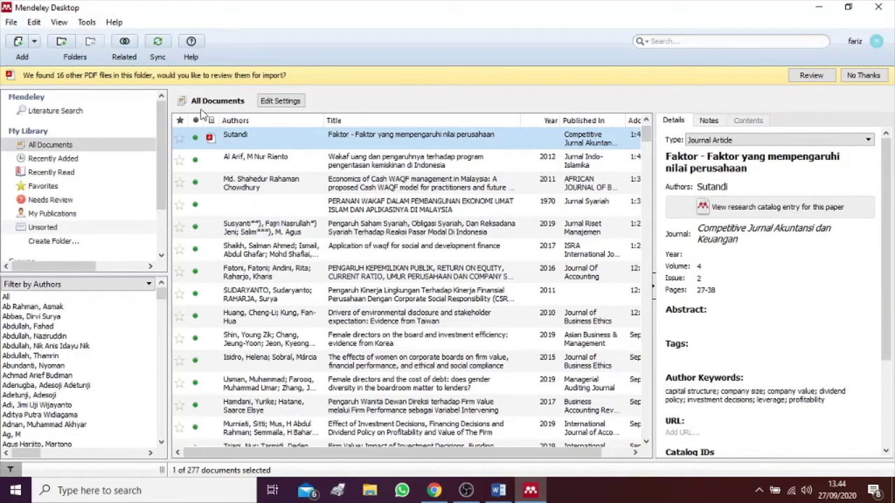
- Switch to Google Scholar in the browser, close the citation window, search for "metode penelitian kualitatif" and look through the results
click(434, 491)
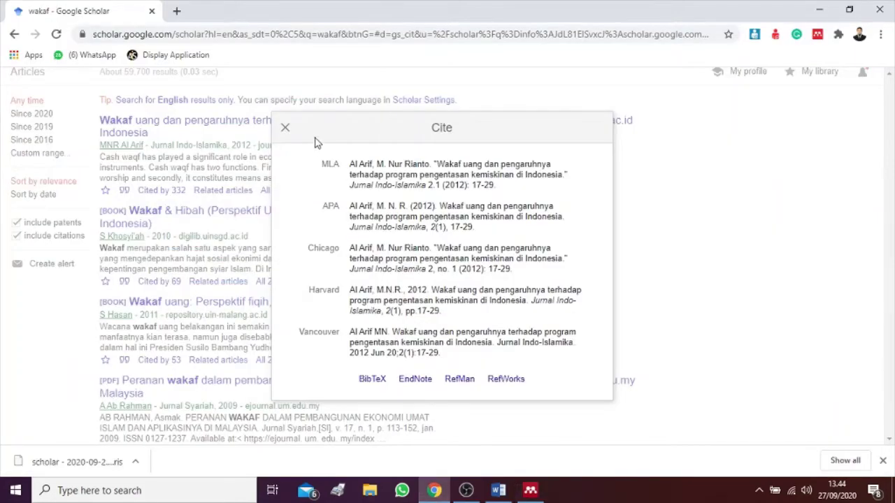
click(285, 127)
click(208, 92)
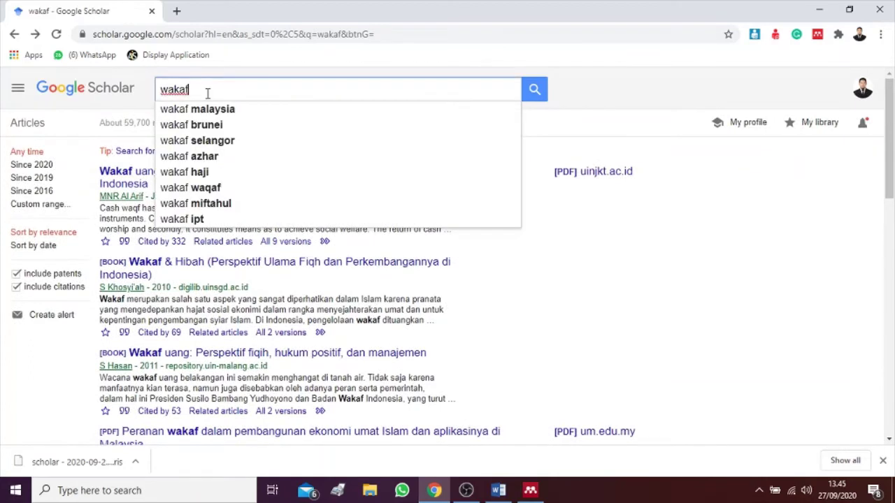
double_click(207, 92)
text(metode)
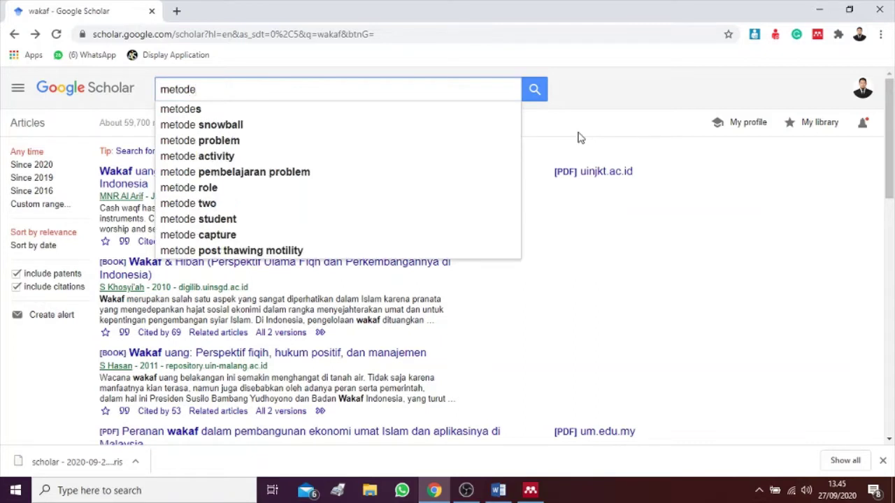
text( penelitian k)
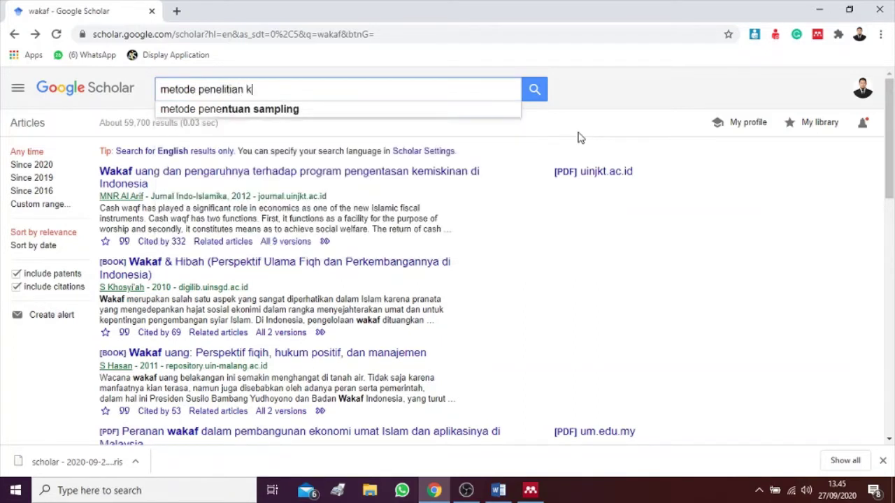
text(ualitatif)
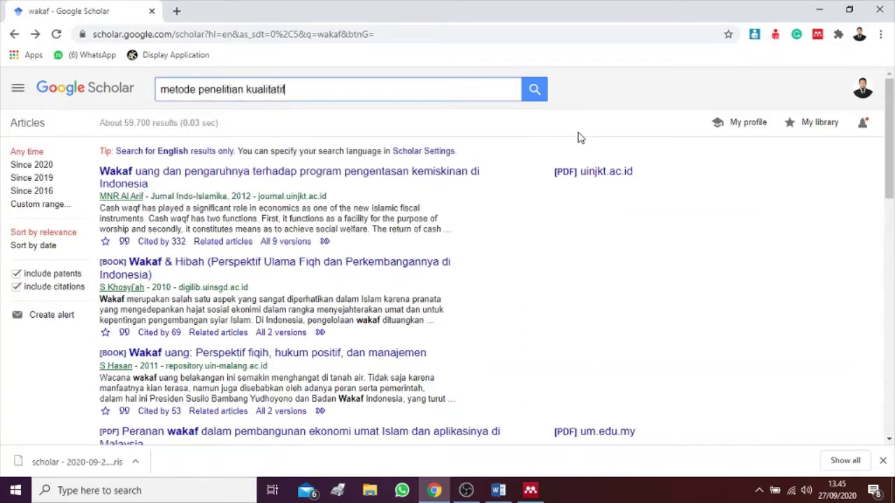
key(Return)
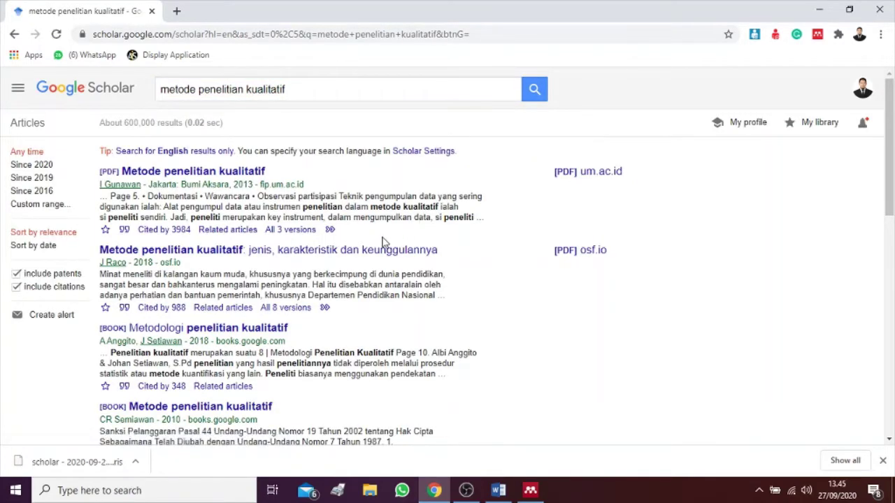
scroll(287, 266, down, 2)
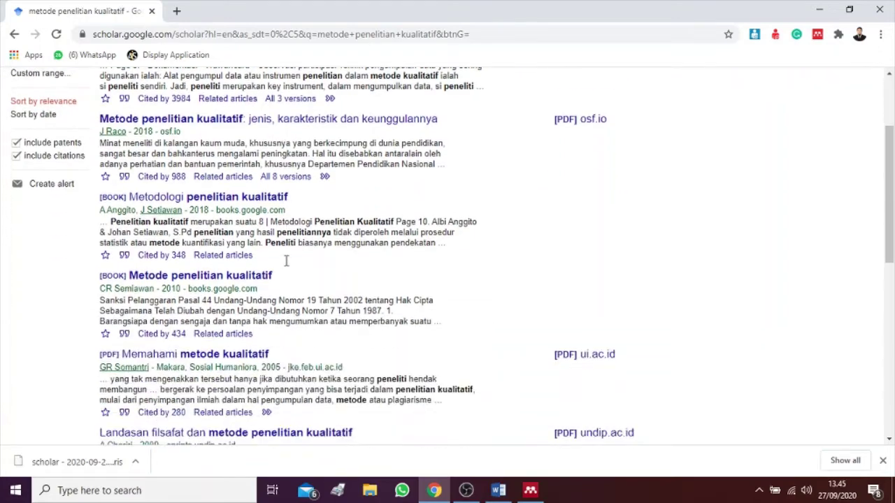
scroll(352, 287, down, 5)
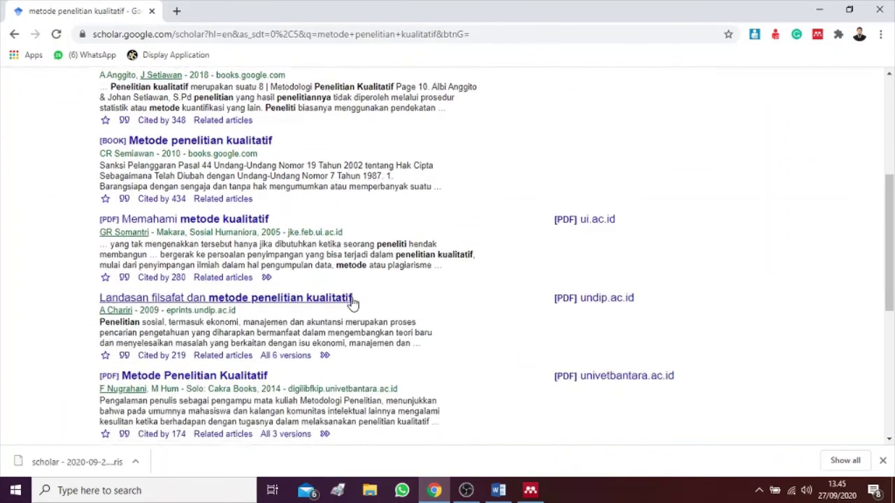
scroll(332, 344, up, 7)
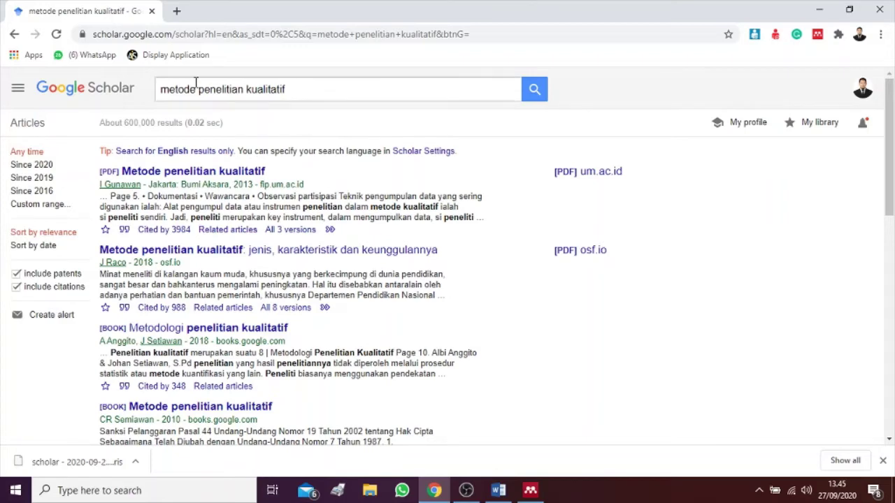
click(161, 90)
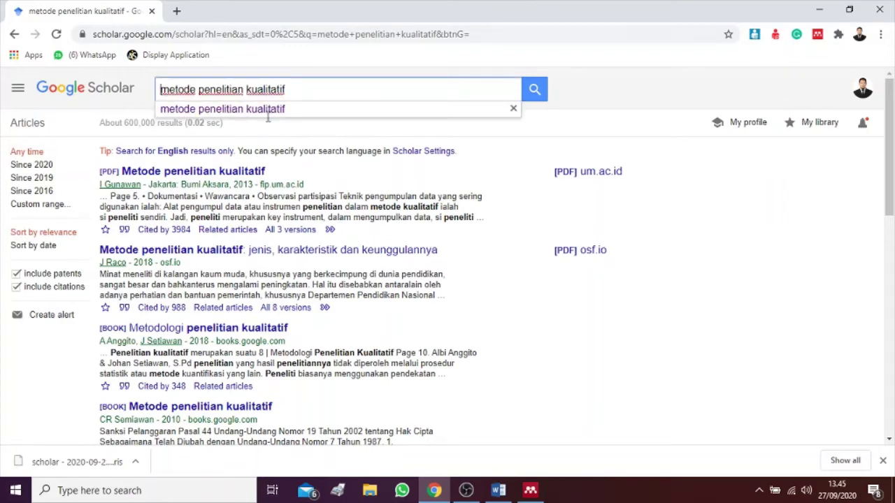
- Return to Mendeley Desktop and start a manual library entry with the document type Book
click(530, 491)
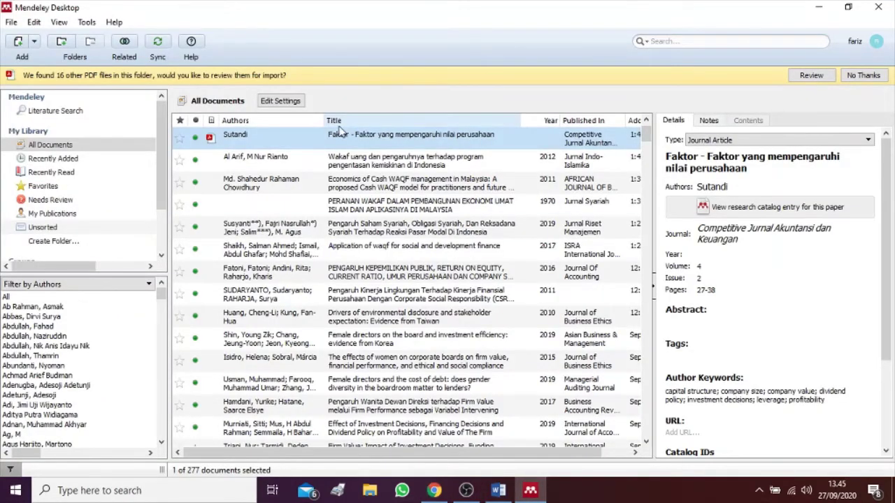
click(11, 24)
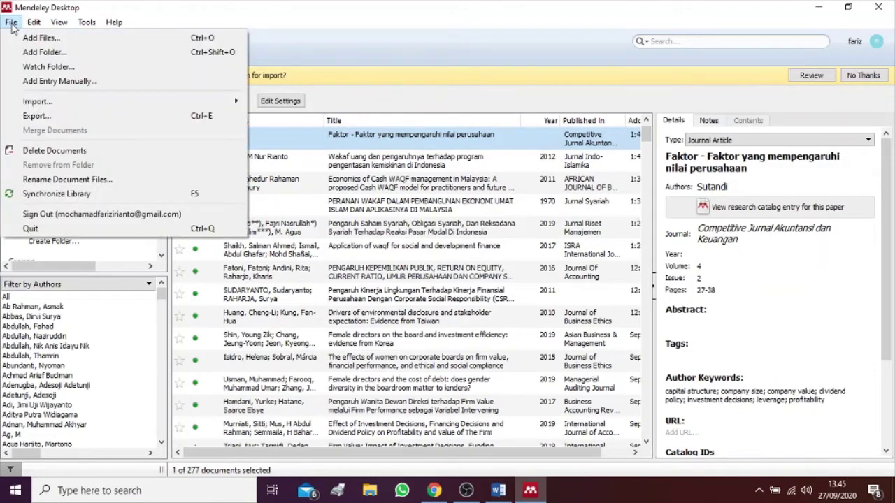
click(12, 24)
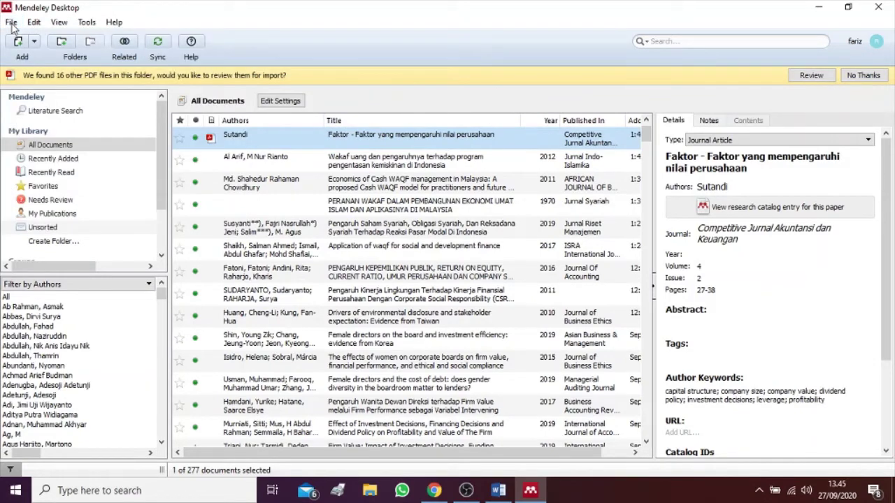
click(34, 43)
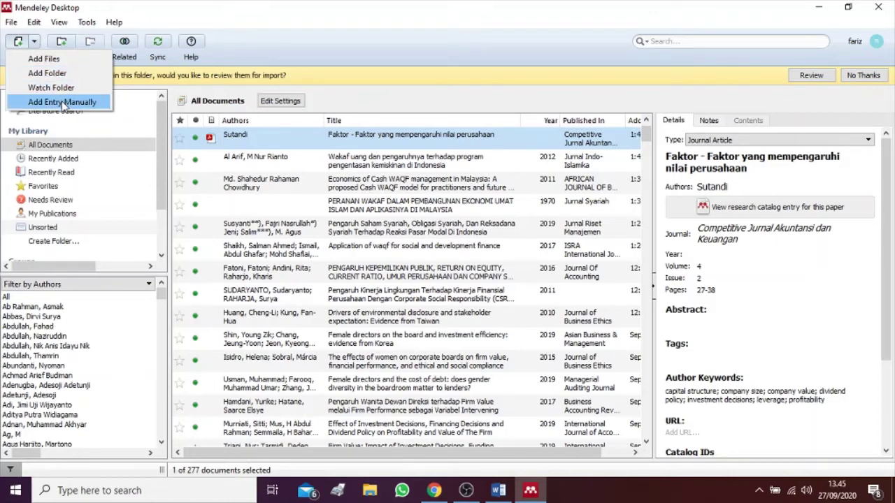
click(33, 42)
click(32, 43)
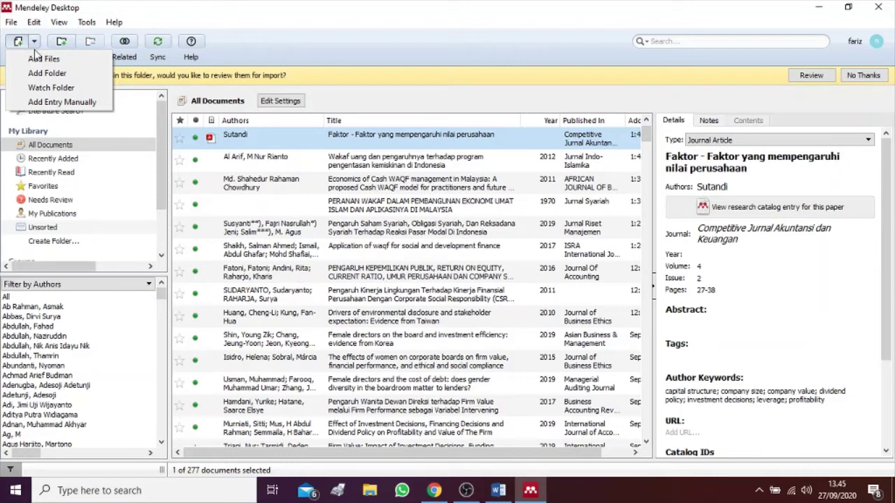
click(66, 103)
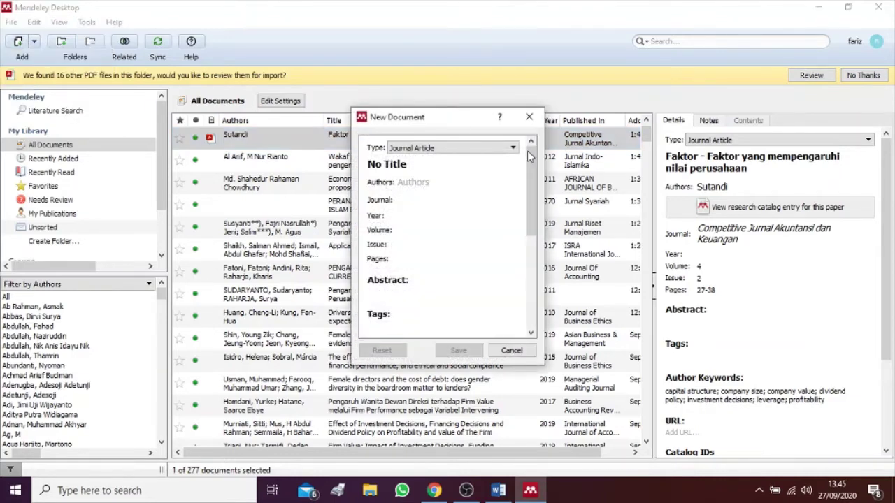
click(513, 148)
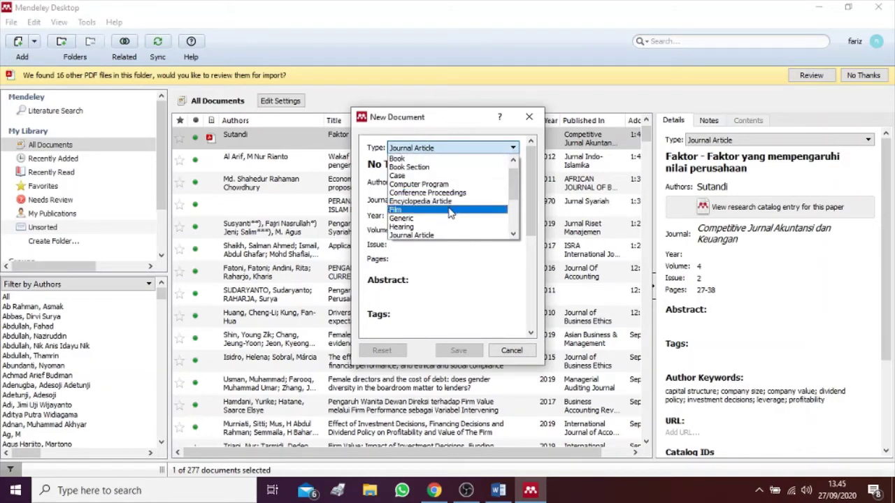
scroll(448, 222, down, 3)
scroll(447, 202, up, 4)
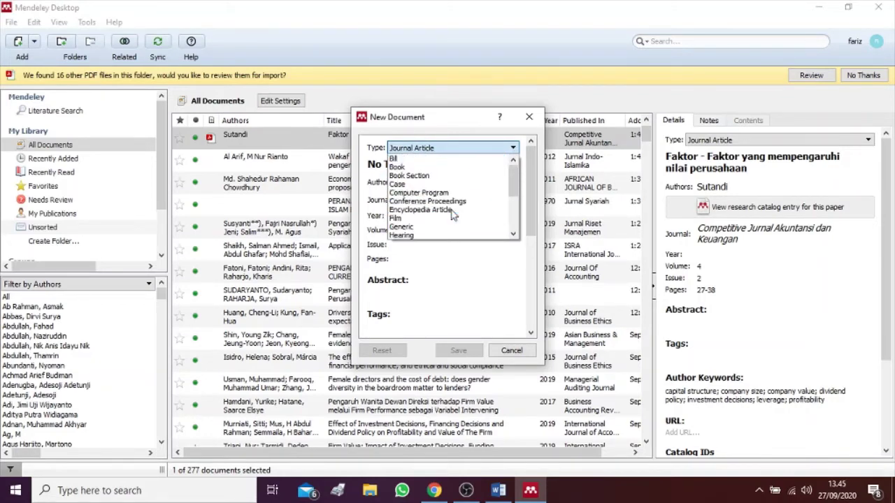
click(440, 167)
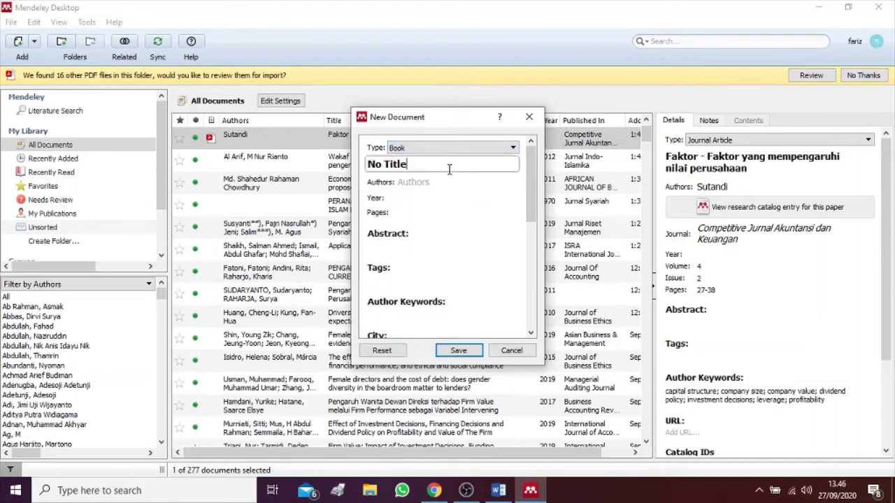
- Replace the new book entry's placeholder title with "Metode Penelitian Kualitatif"
double_click(448, 166)
drag(407, 165, 353, 167)
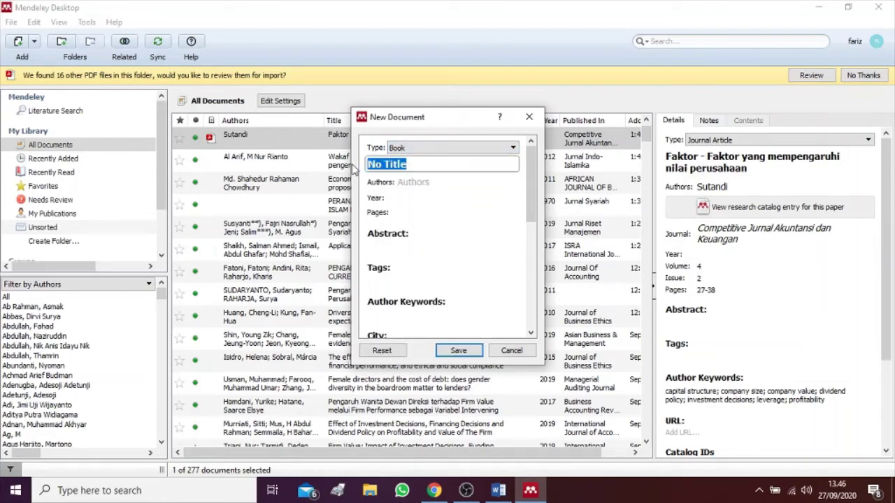
text(Metode P)
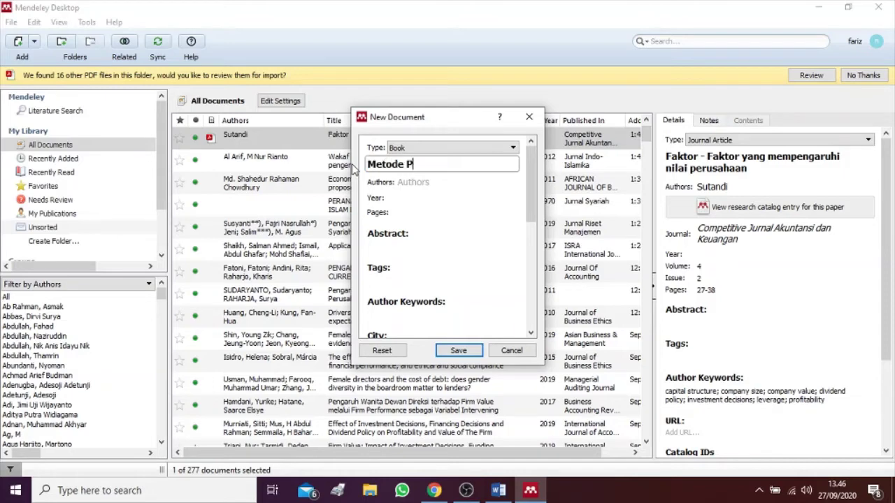
text(ene)
key(BackSpace)
key(BackSpace)
key(BackSpace)
text(ne)
text(nel)
text(itia)
text(n Kualitatif)
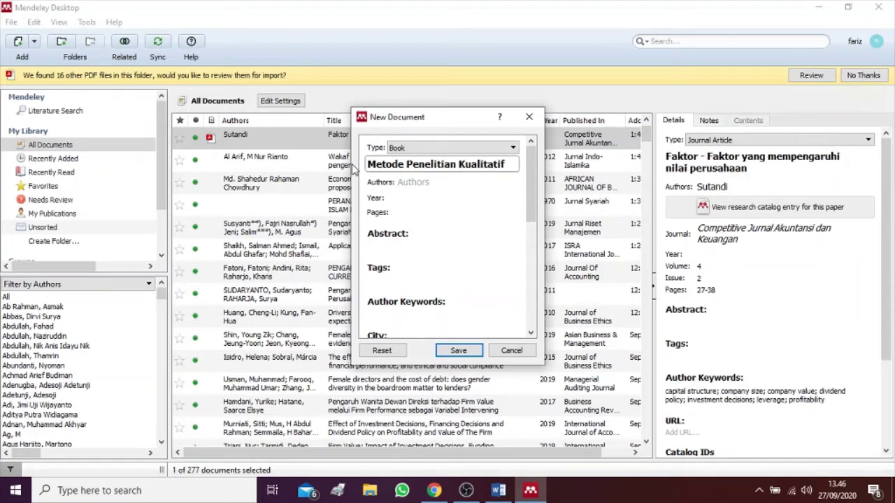
- Enter the author's name for the new book entry and set its year to 2011
key(Tab)
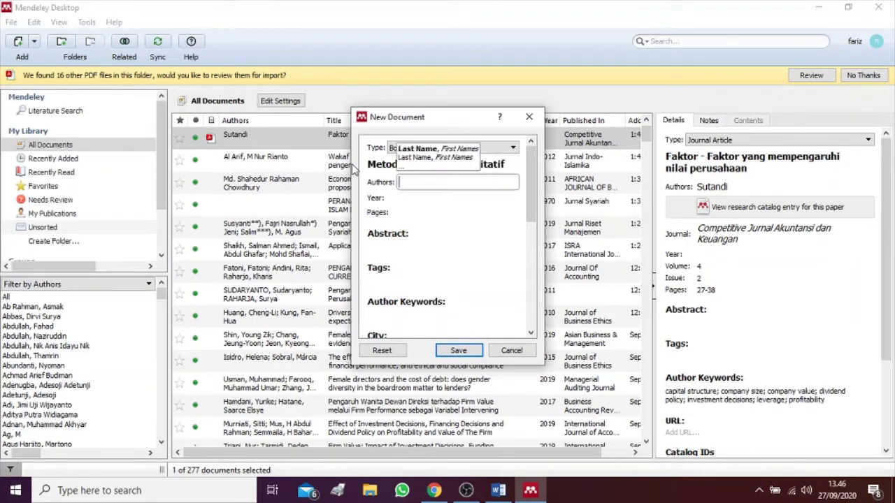
text(Sugi)
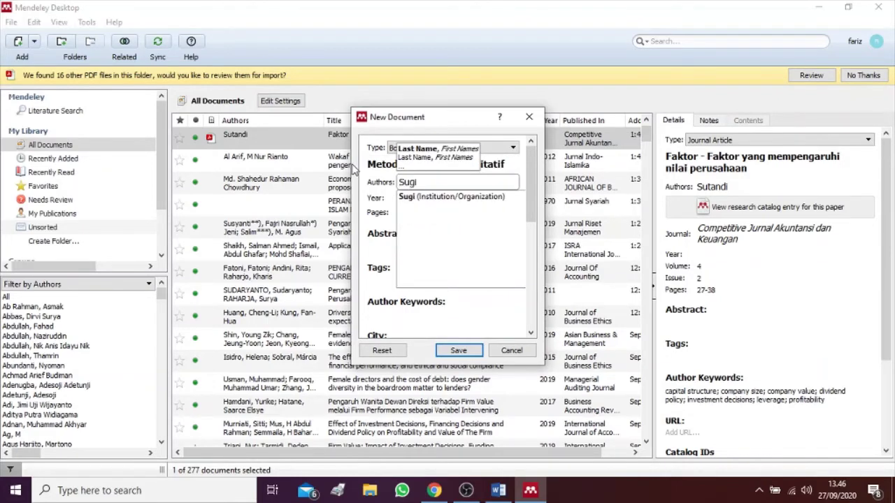
text(yono)
key(Tab)
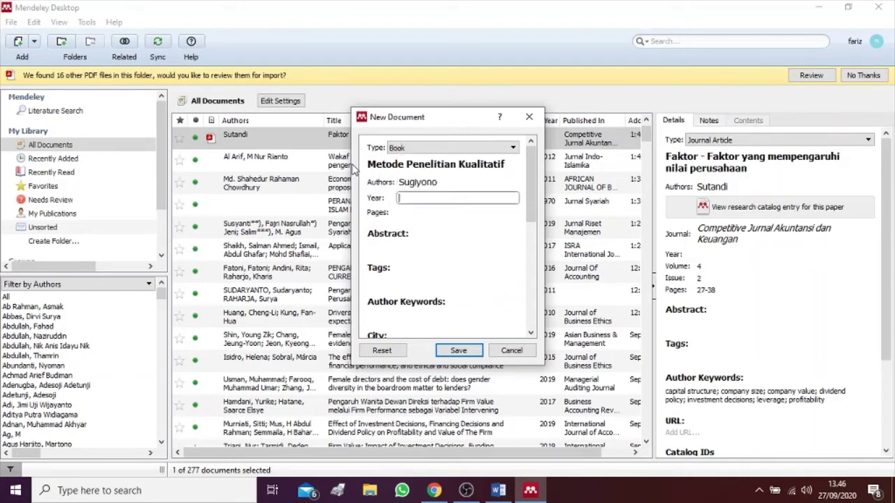
click(430, 183)
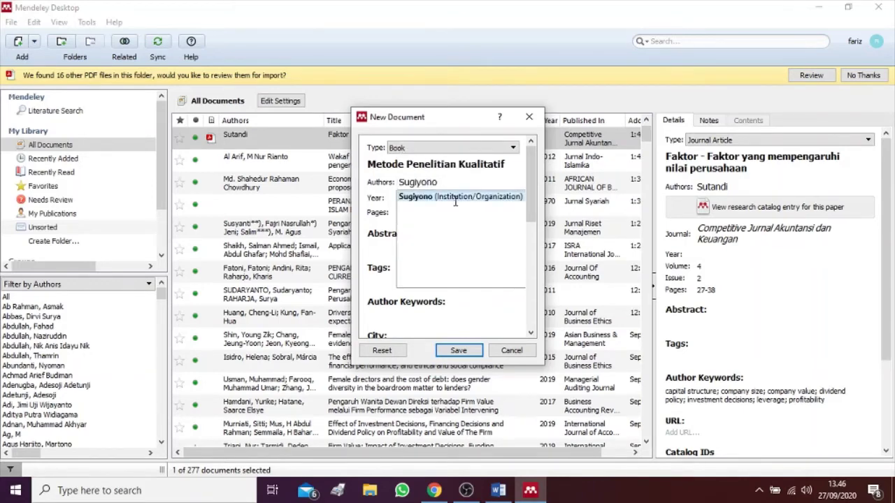
click(437, 202)
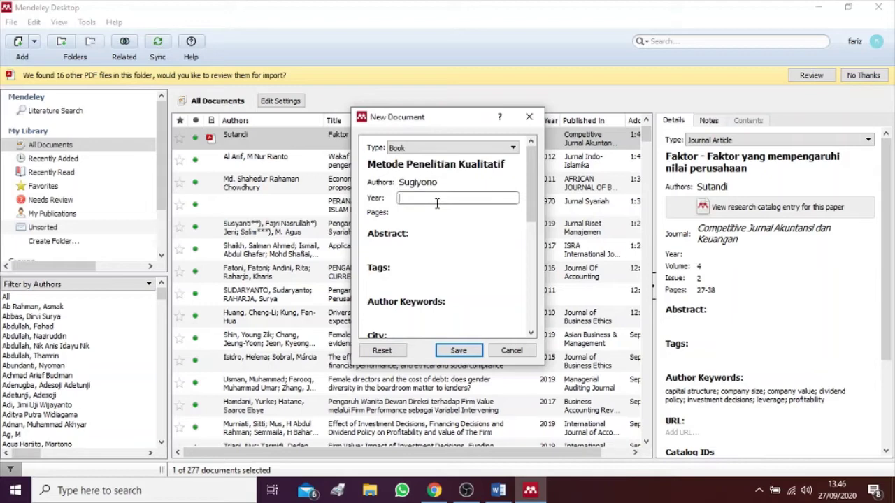
text(2011)
- Try a page number for the book entry, clear it again, and look through the remaining book fields
click(442, 211)
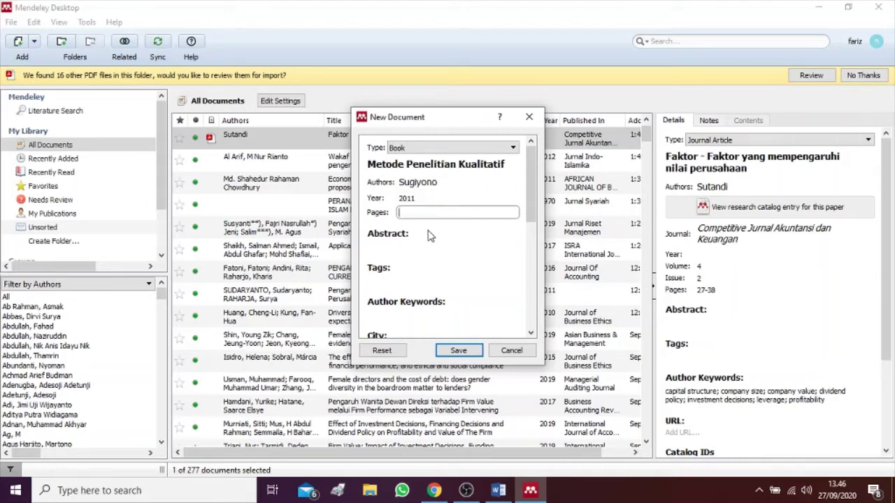
scroll(417, 242, down, 2)
click(401, 267)
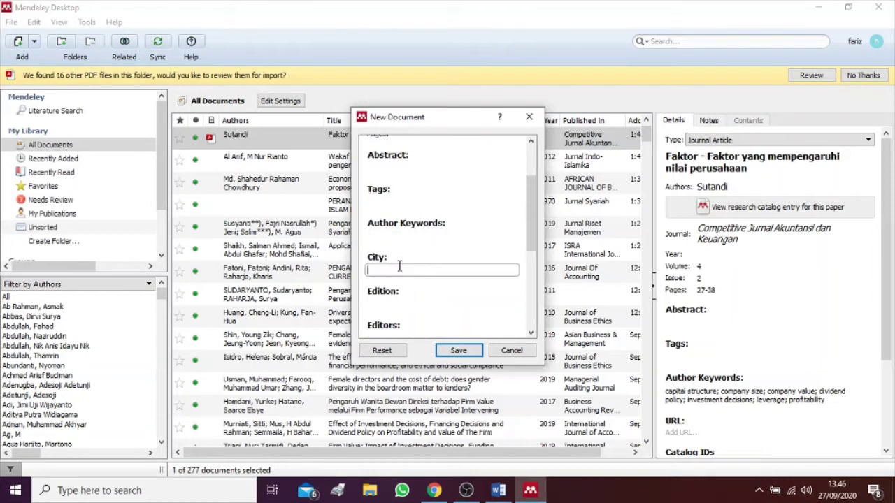
scroll(414, 184, up, 2)
click(409, 172)
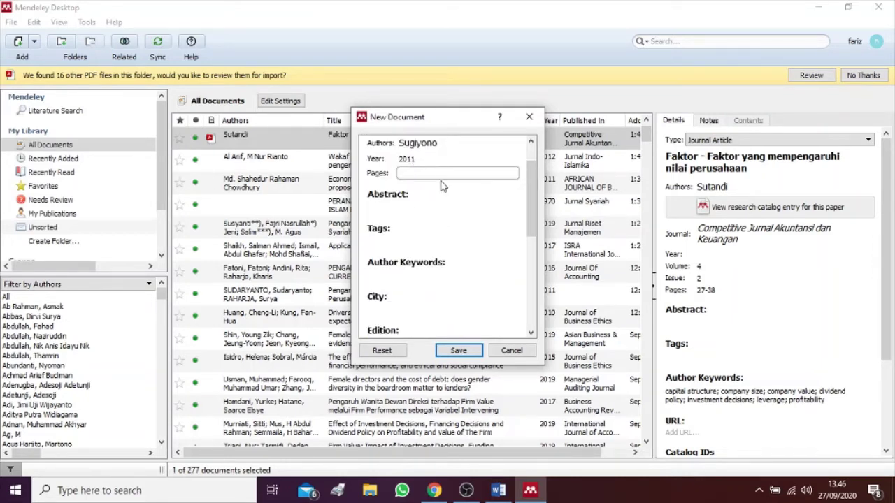
scroll(441, 187, down, 2)
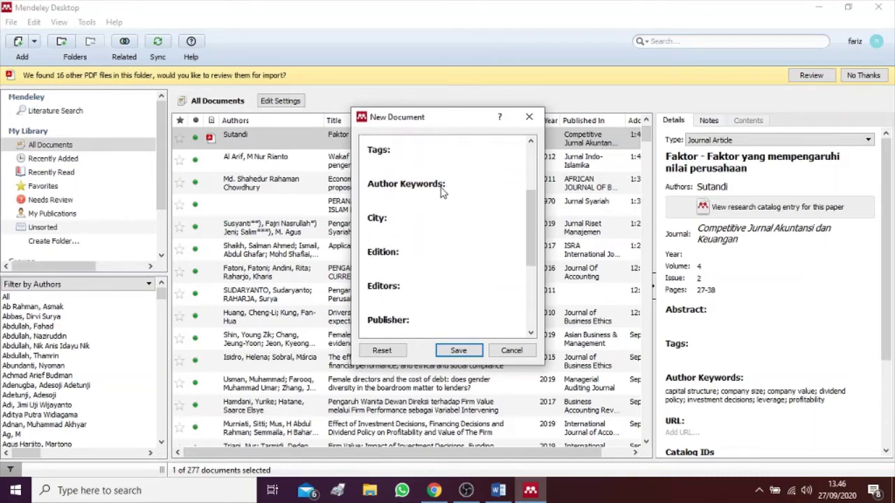
scroll(432, 193, up, 3)
key(BackSpace)
key(BackSpace)
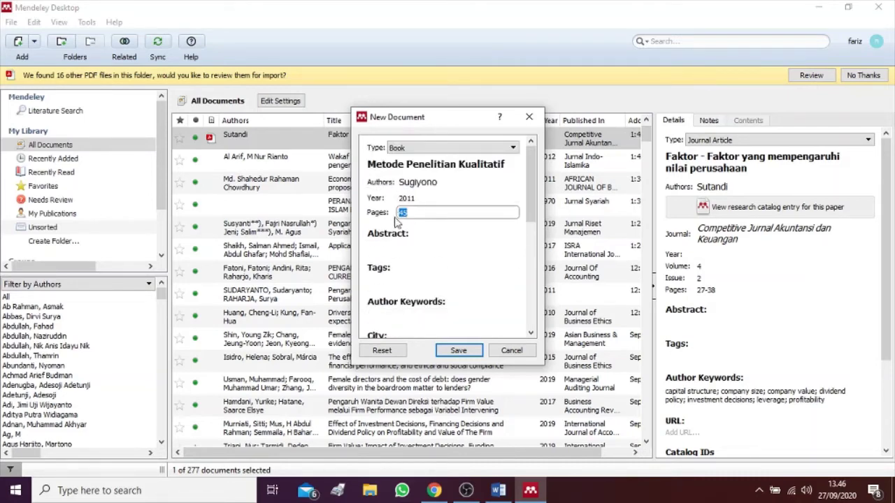
scroll(402, 228, down, 1)
scroll(407, 244, down, 1)
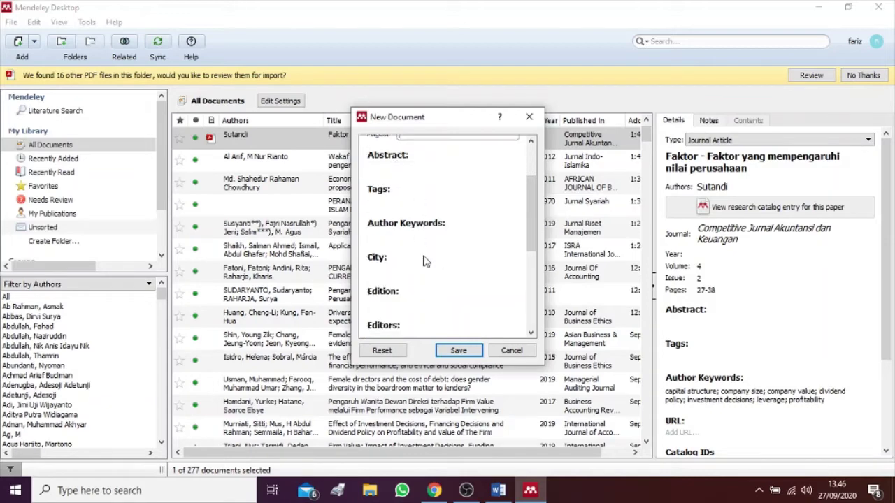
- Set the city of the new book entry to Yogyakarta using the suggested value
scroll(406, 269, down, 1)
click(387, 231)
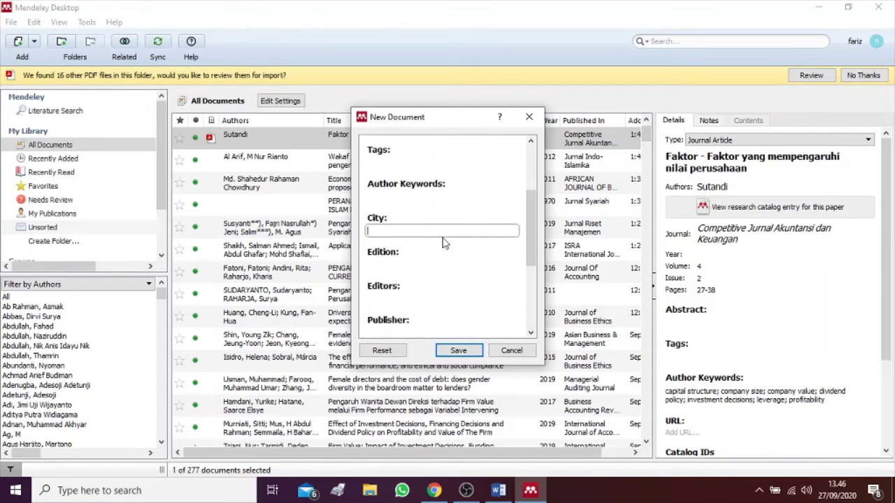
text(yO)
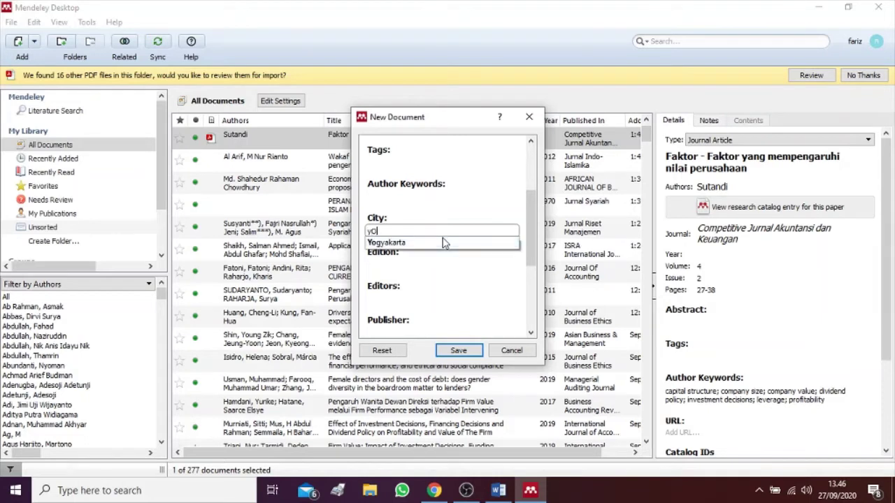
click(439, 244)
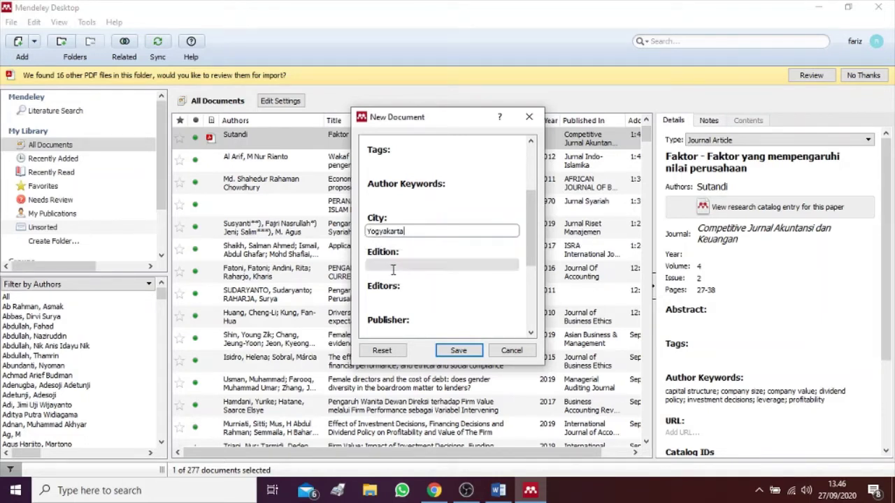
- Set the book's publisher to "Grhadika", save the new document, and select the saved book in the library to show its details
scroll(419, 325, down, 2)
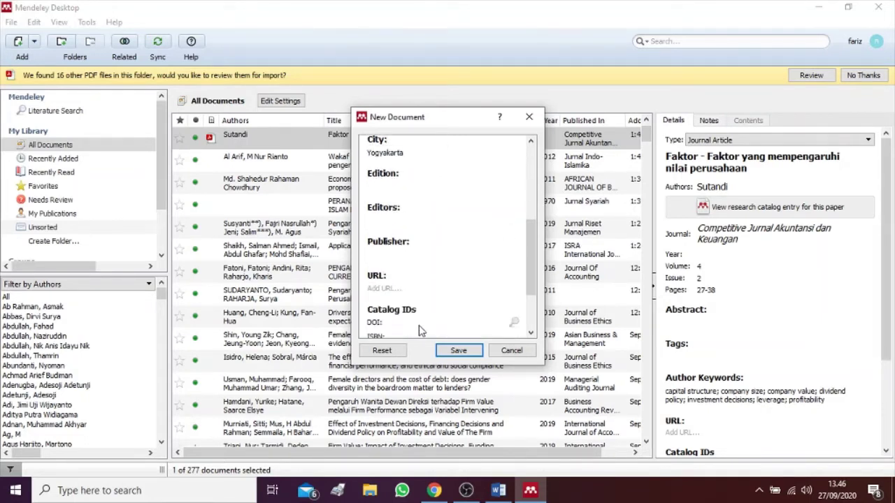
click(399, 253)
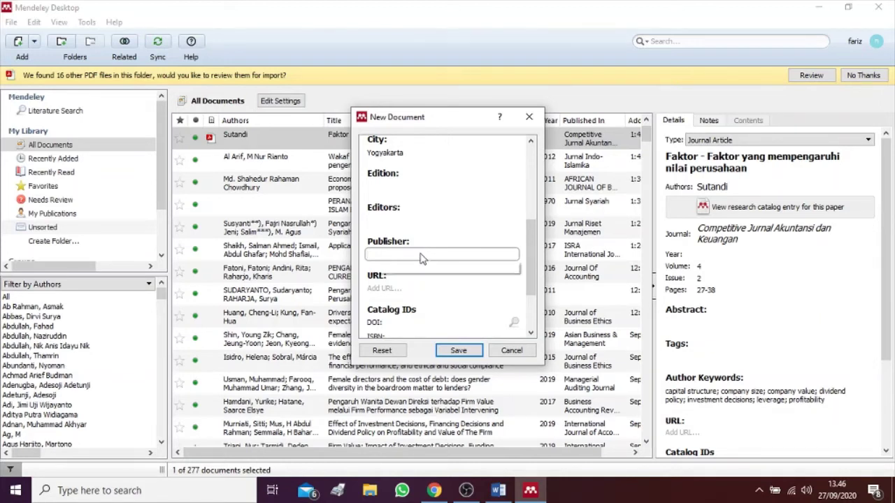
text(Grhadika)
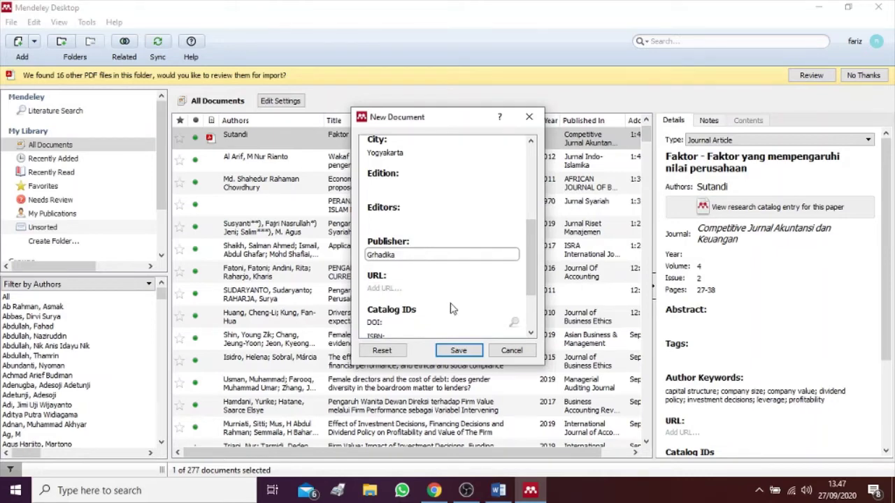
click(456, 351)
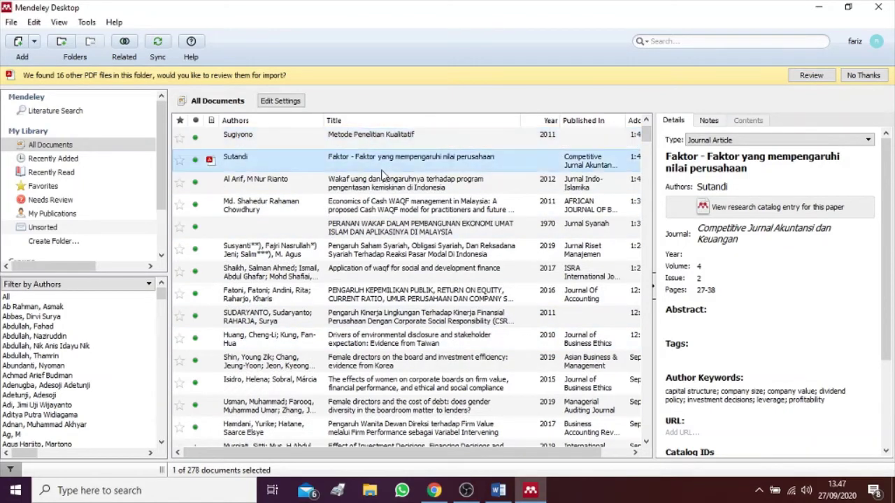
click(372, 142)
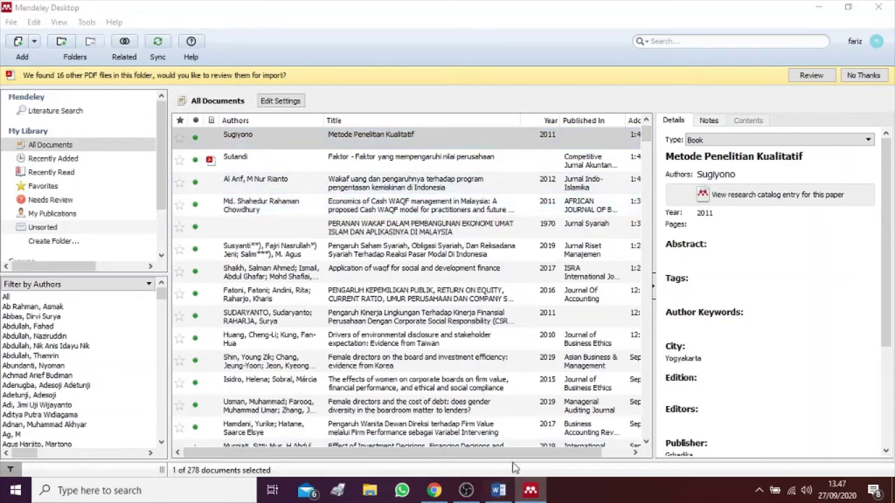
- Switch to the Word document, place the cursor at the end of the first test paragraph, and look over the page
click(501, 491)
click(435, 204)
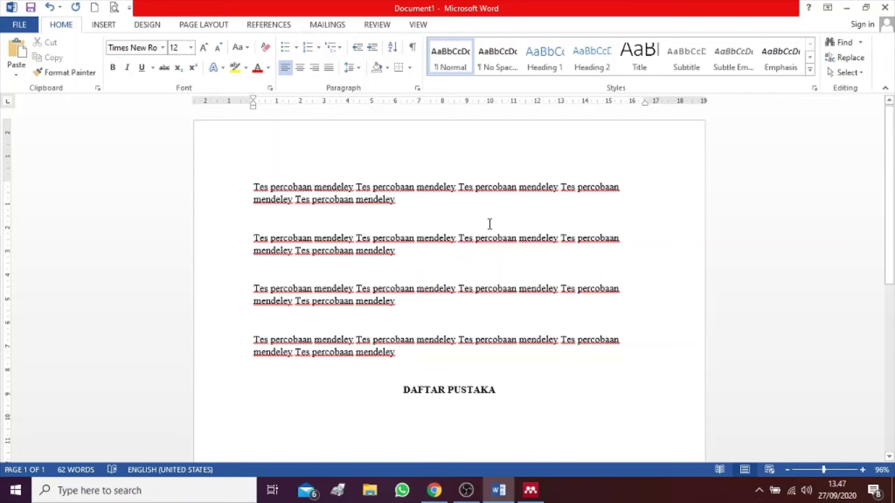
ctrl+scroll(501, 223, up, 5)
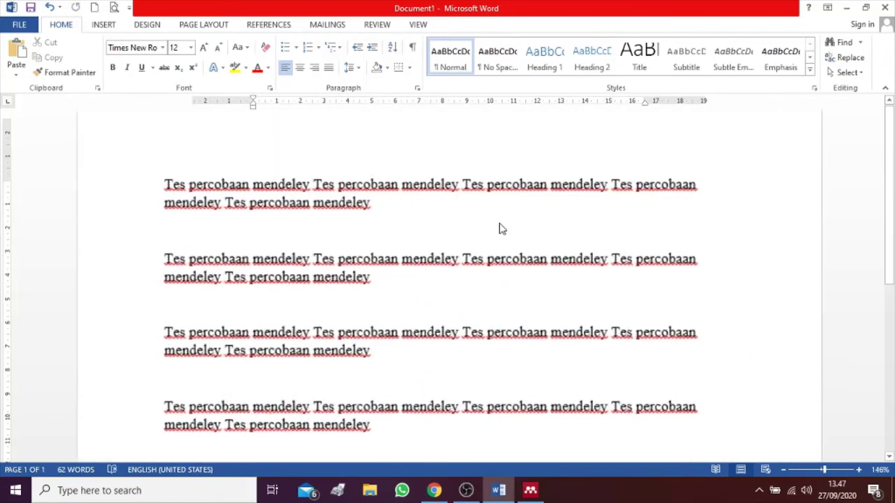
scroll(490, 213, up, 1)
scroll(517, 216, down, 4)
scroll(517, 223, up, 4)
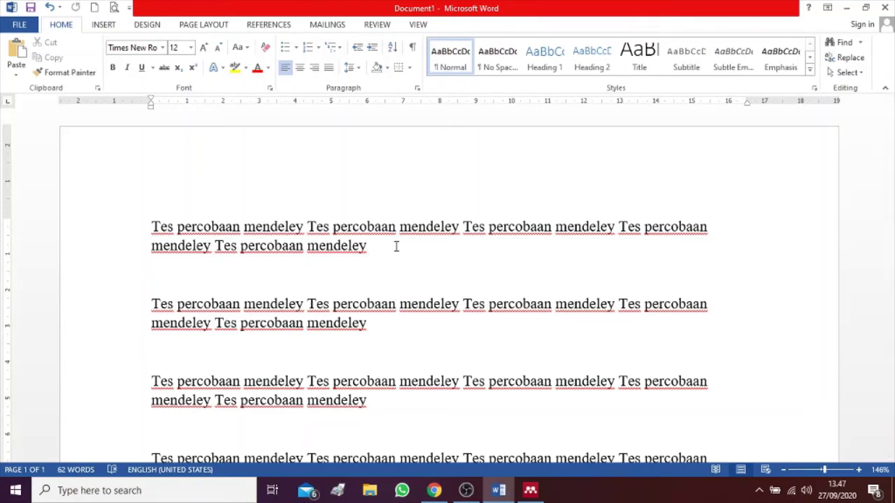
- Look up the article "Wakaf uang dan pengaruhnya terhadap program pengentasan kemiskinan di Indonesia" in Mendeley Desktop and return to Word
click(531, 491)
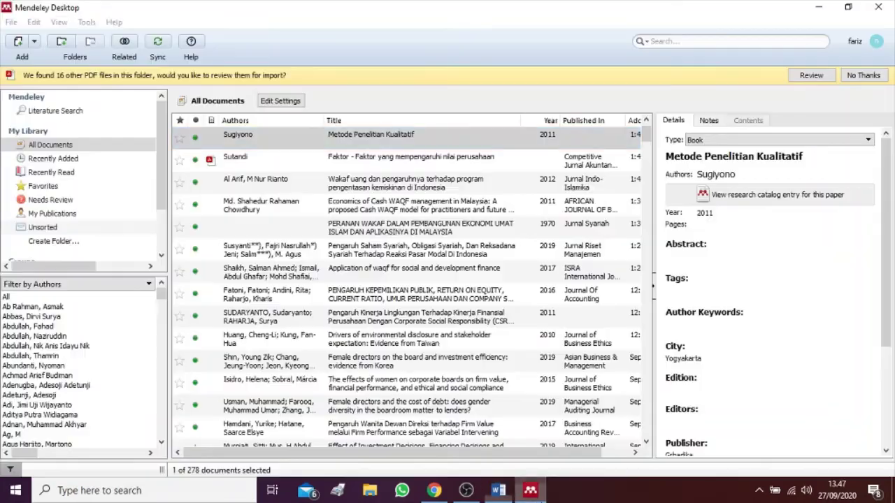
click(356, 190)
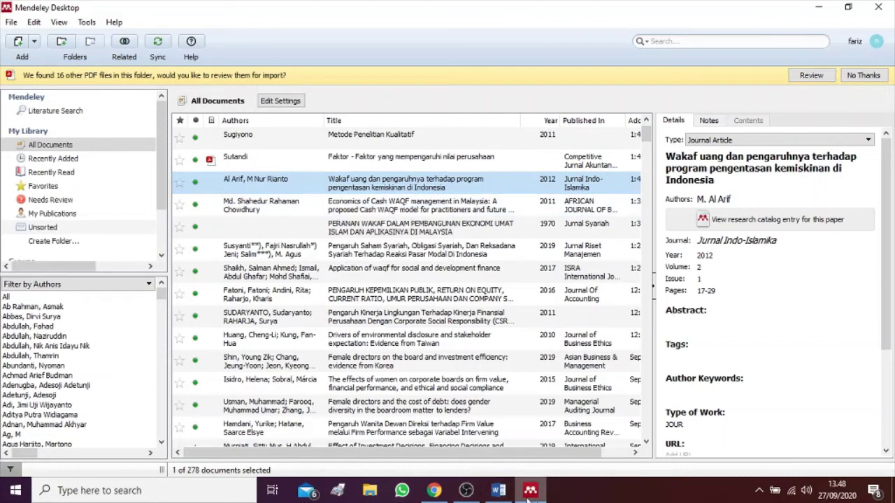
click(498, 491)
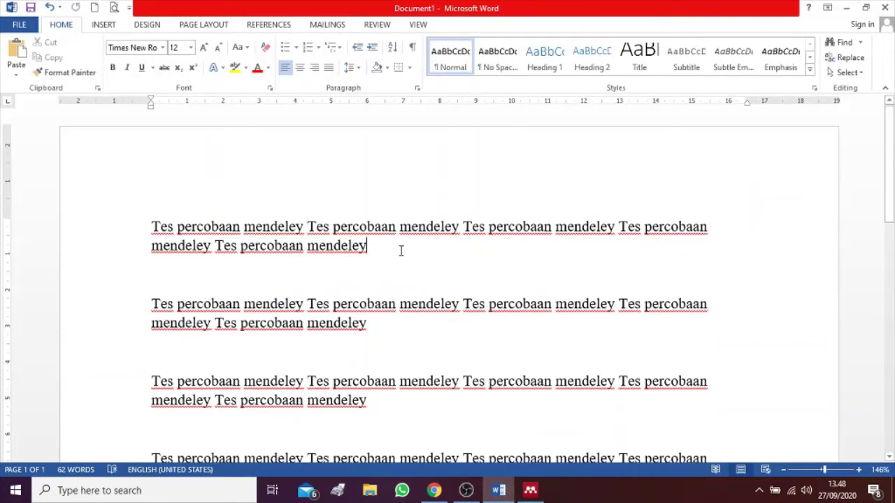
- Choose American Psychological Association 6th edition as the Mendeley citation style
click(271, 27)
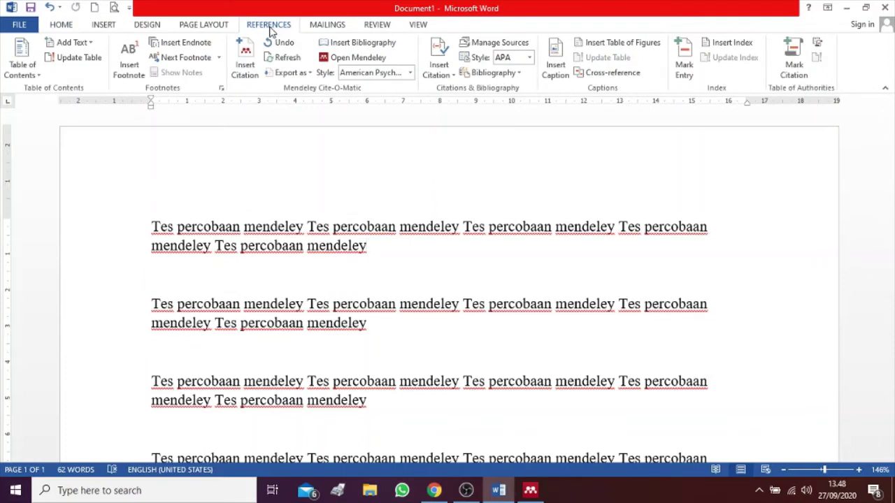
click(381, 74)
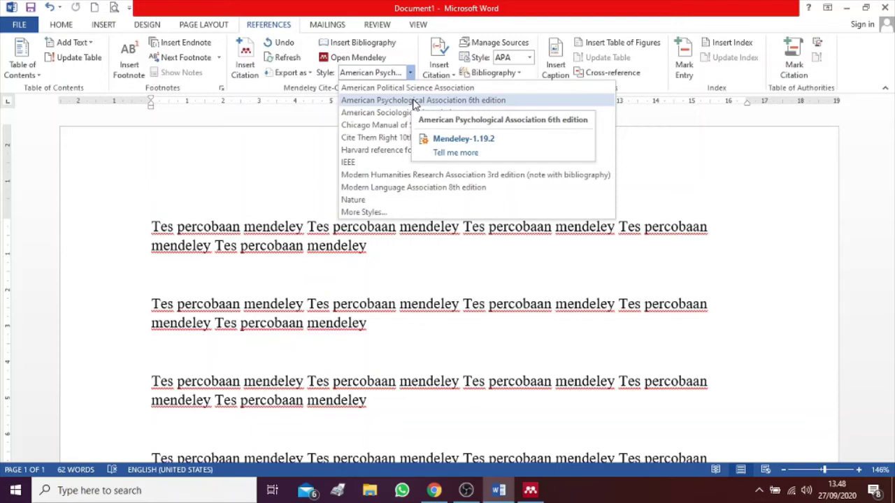
click(413, 100)
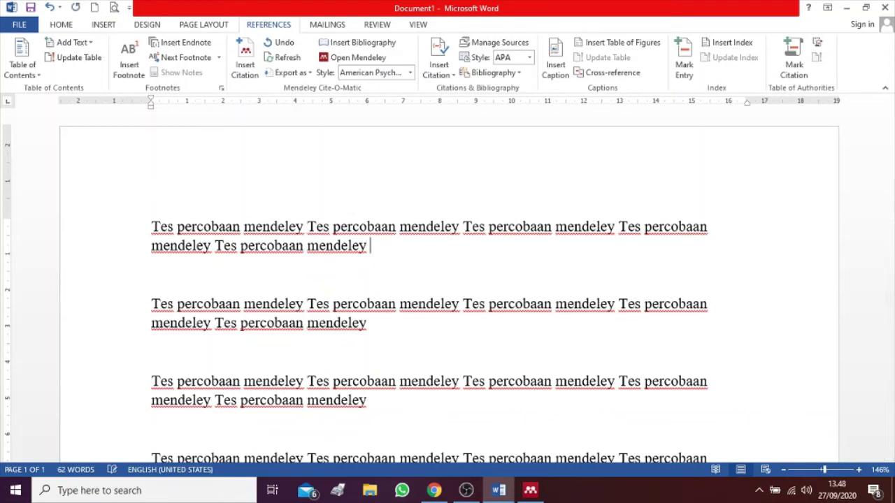
click(254, 66)
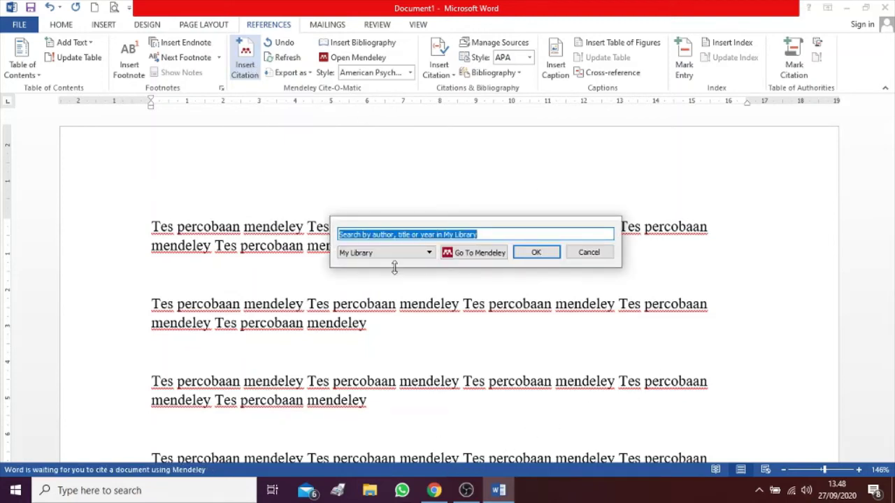
text(irianto)
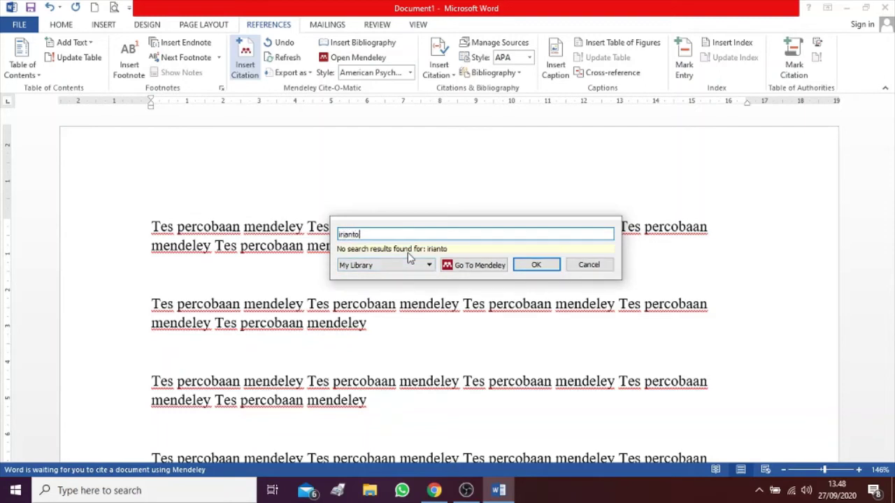
key(BackSpace)
key(BackSpace)
key(BackSpace)
key(BackSpace)
key(BackSpace)
key(BackSpace)
key(BackSpace)
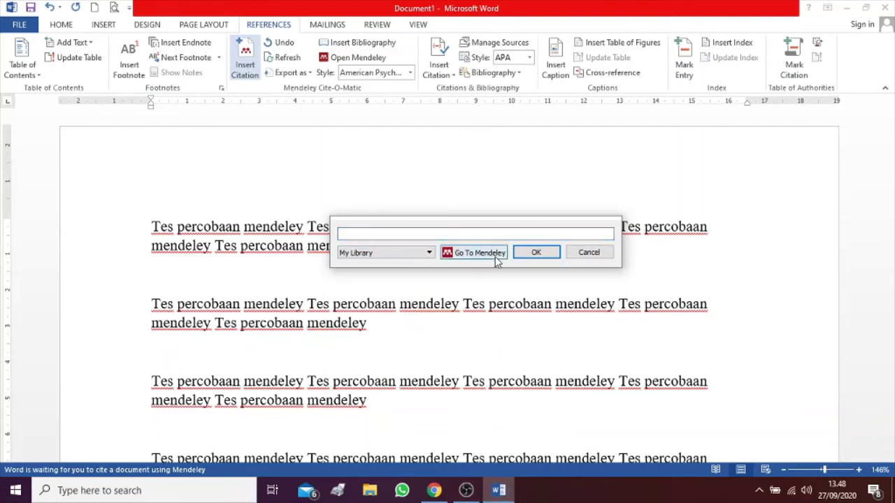
click(458, 253)
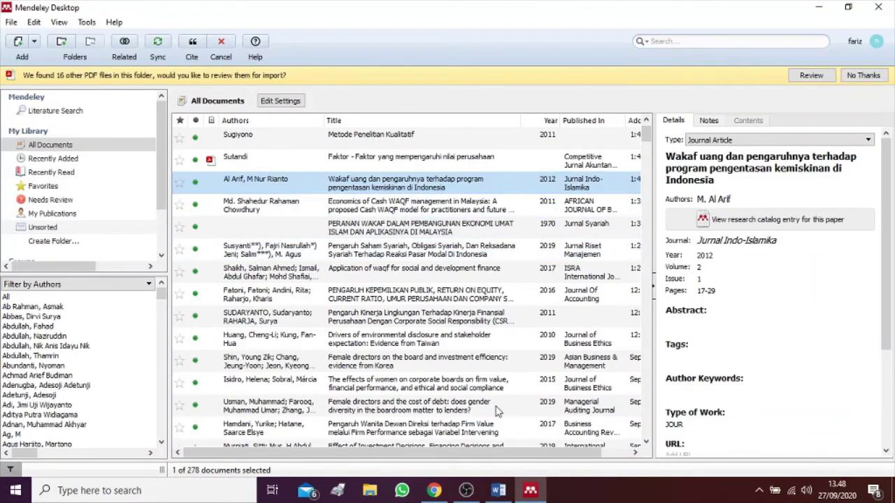
click(498, 491)
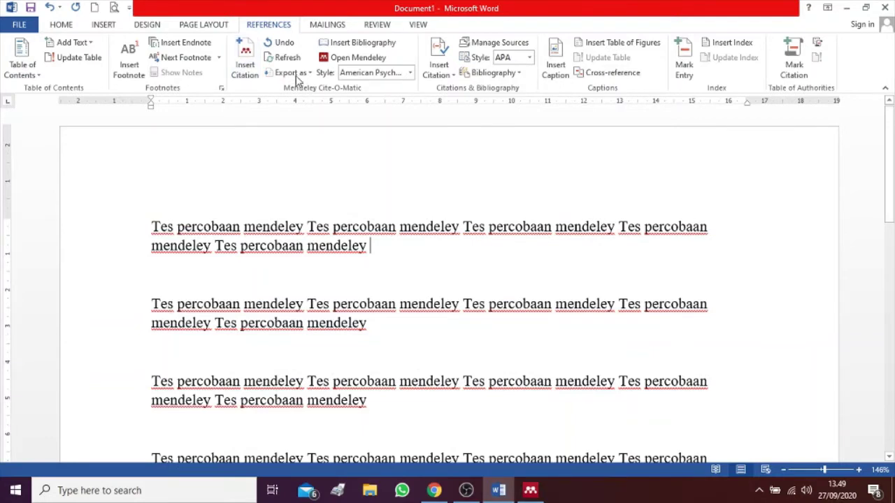
- Insert a Mendeley citation at the end of the first paragraph by searching "wakaf uang" and picking the 2012 Jurnal Indo-Islamika article
click(244, 60)
text(wakaf)
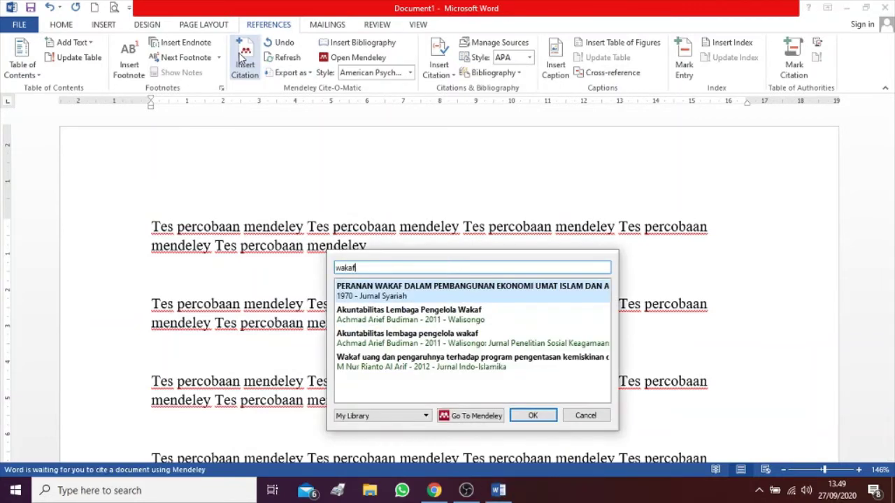
text( uang)
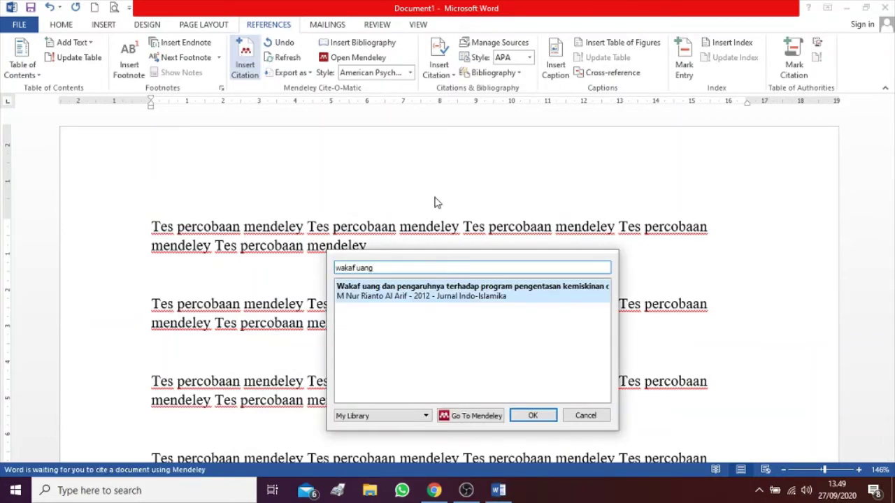
click(467, 299)
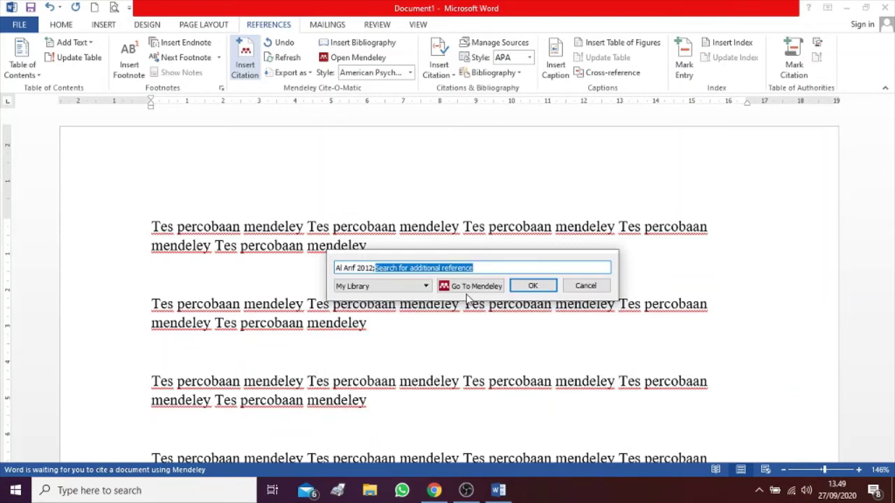
click(532, 286)
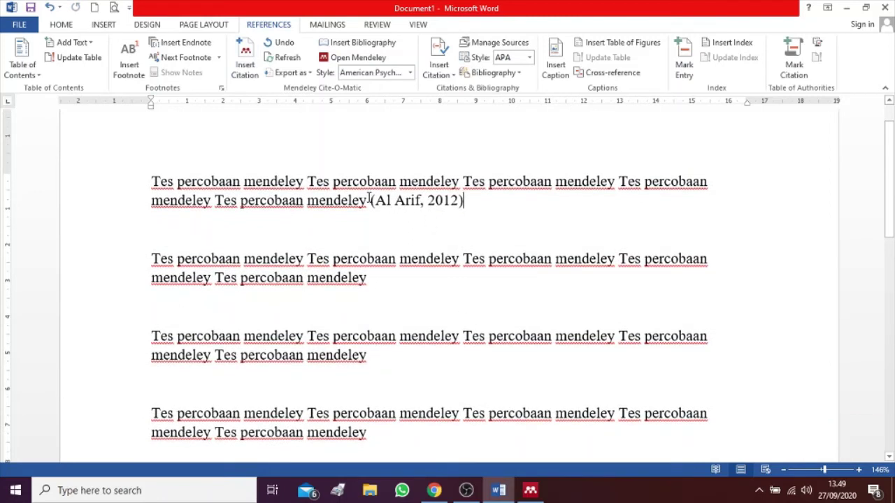
click(486, 198)
click(494, 225)
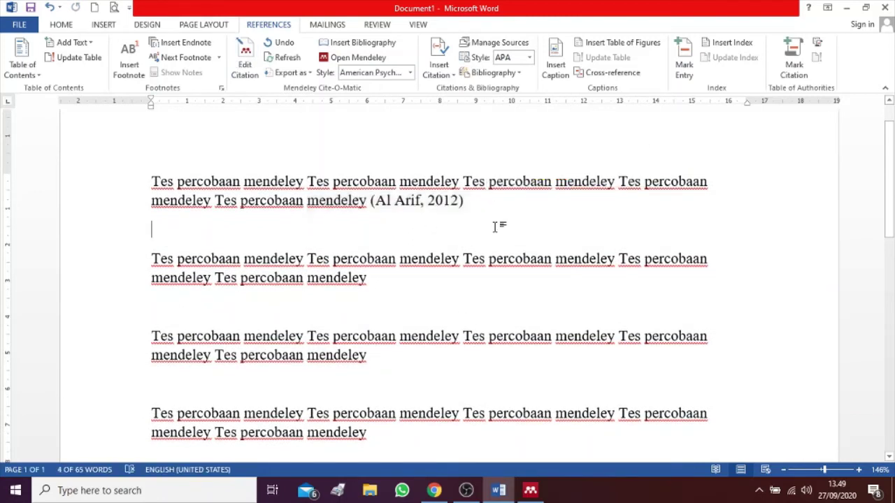
click(472, 200)
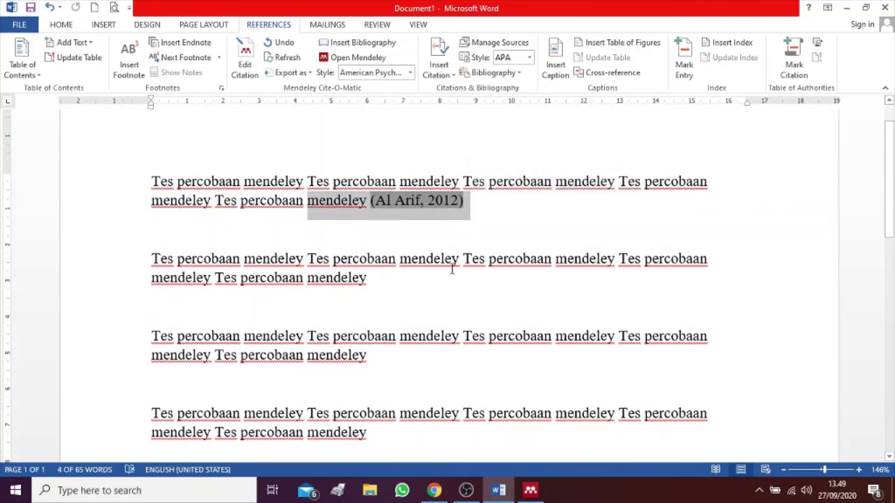
- Cite the 2011 article "Economics of Cash WAQF management in Malaysia" at the end of the second paragraph, checking its author in Mendeley first
click(408, 281)
click(530, 490)
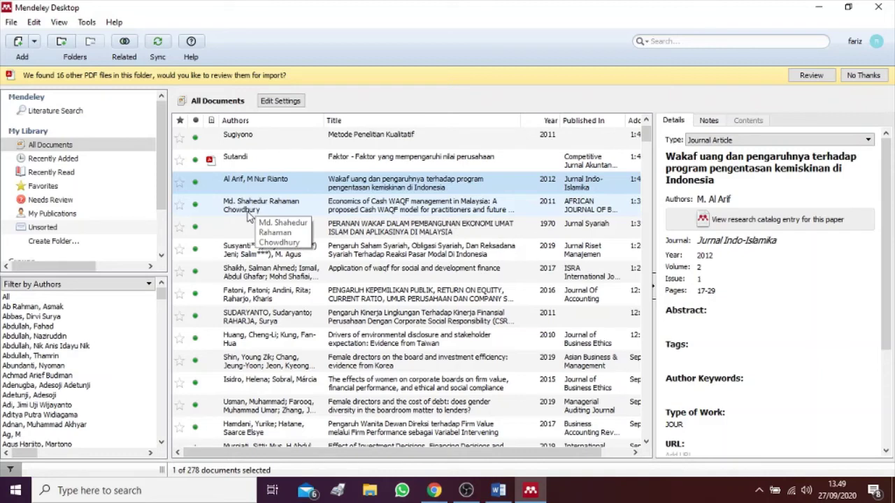
click(531, 490)
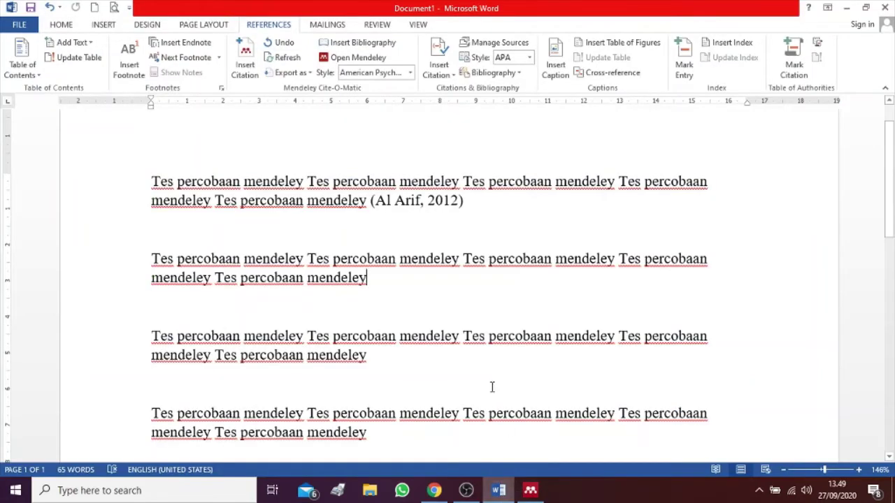
click(418, 304)
click(244, 65)
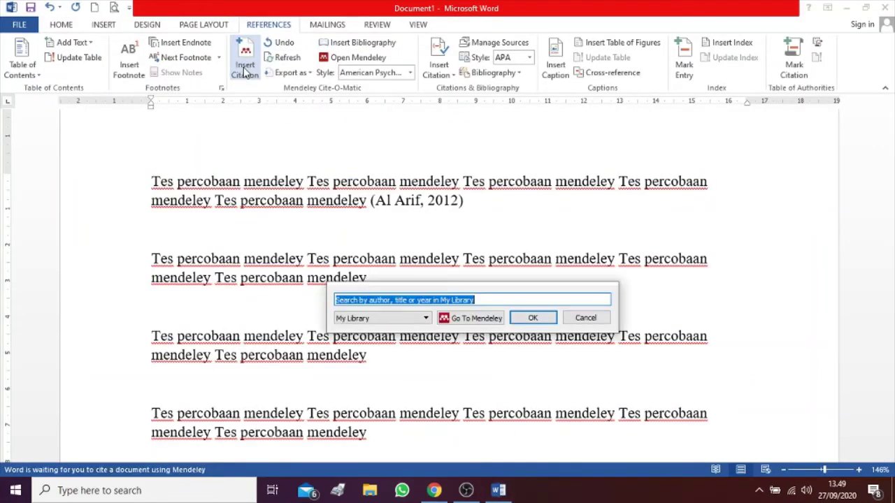
text(chow)
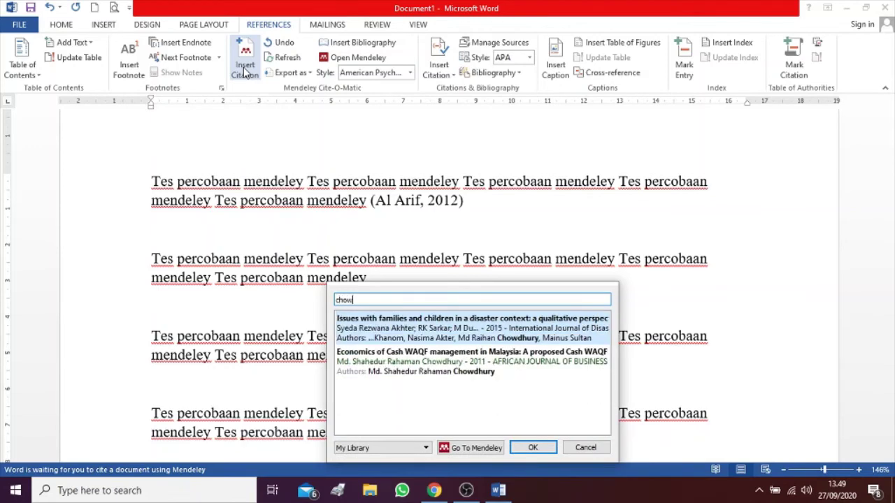
click(456, 360)
click(538, 322)
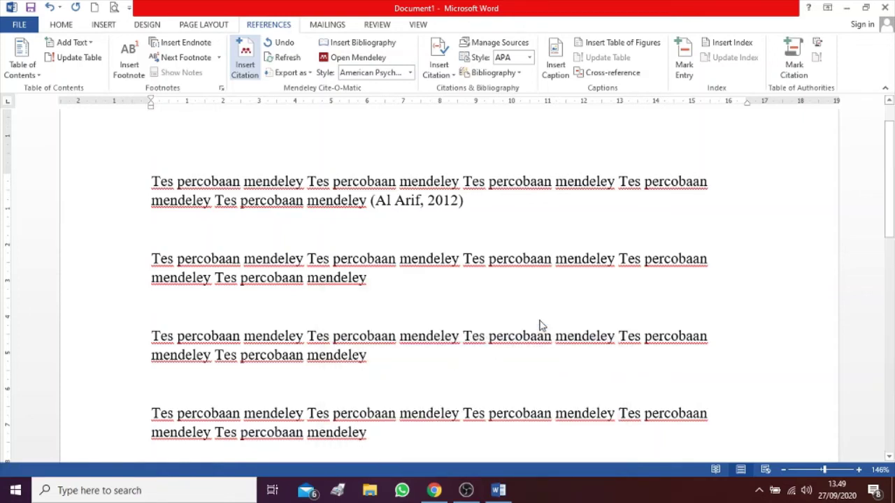
scroll(591, 322, down, 1)
- Cite the 2011 book "Metode Penelitian Kualitatif" at the end of the third paragraph, finding it by its author in Mendeley's citation search
click(504, 315)
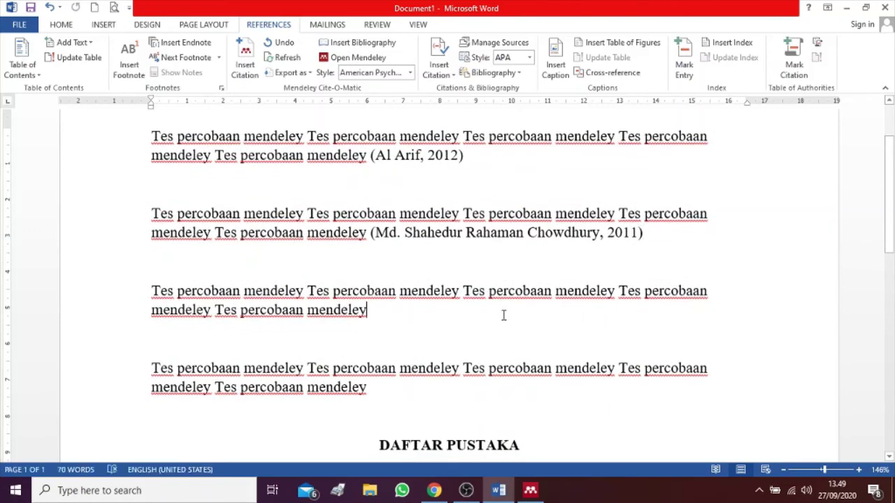
click(531, 490)
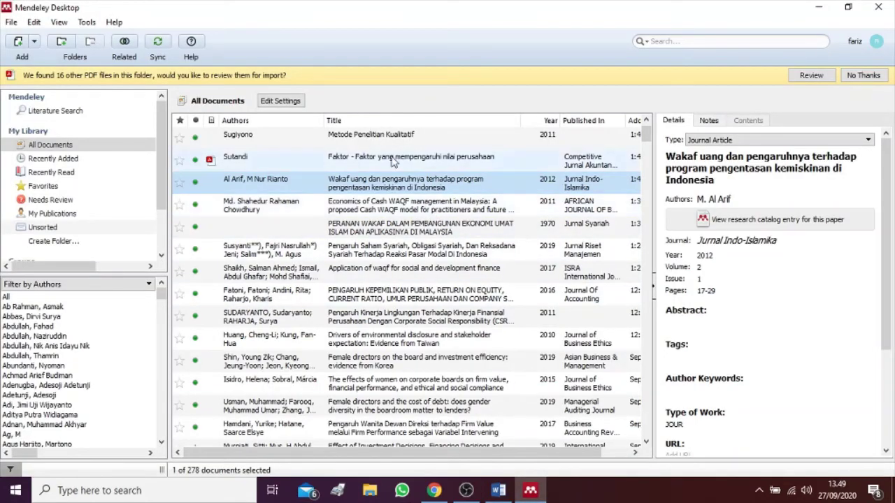
click(498, 490)
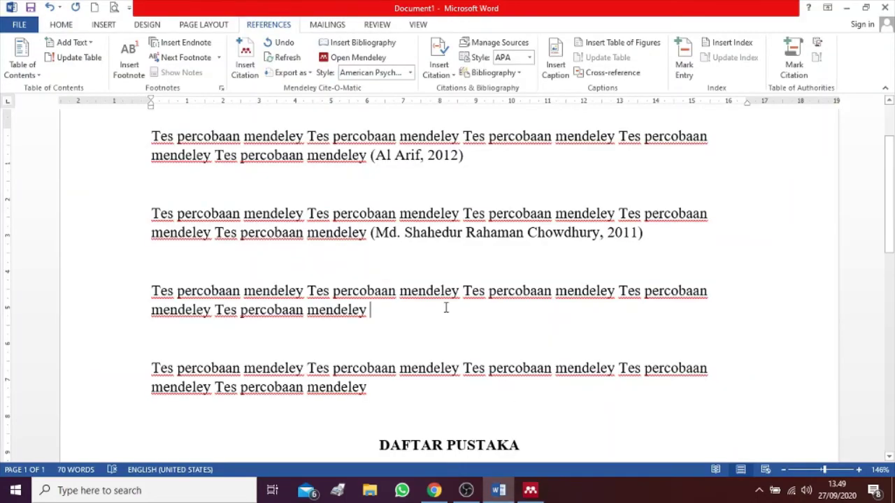
click(246, 55)
text(s)
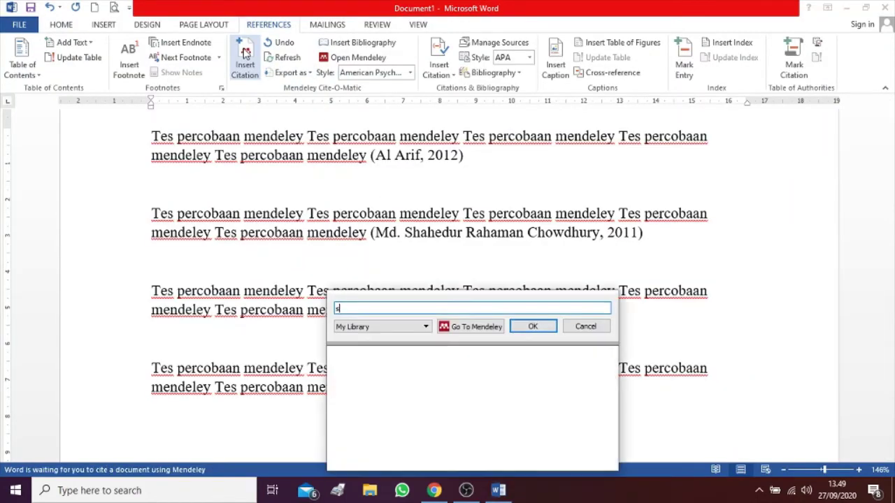
text(ugi)
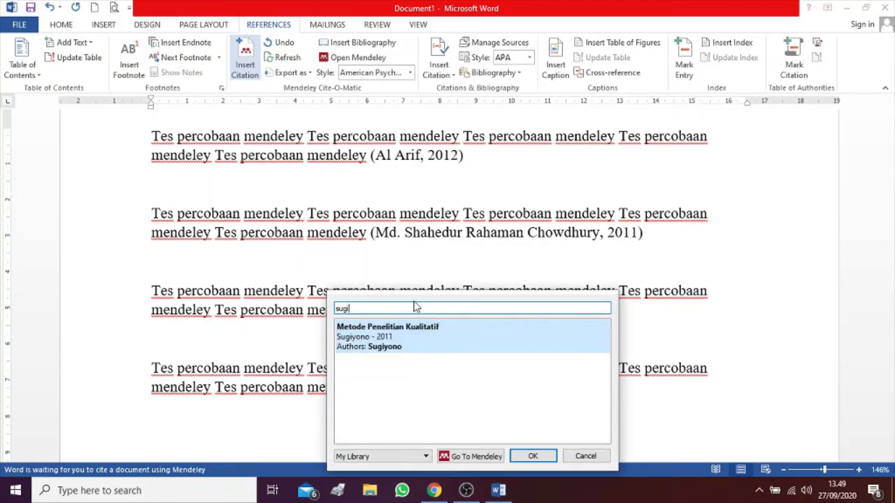
click(428, 339)
click(551, 330)
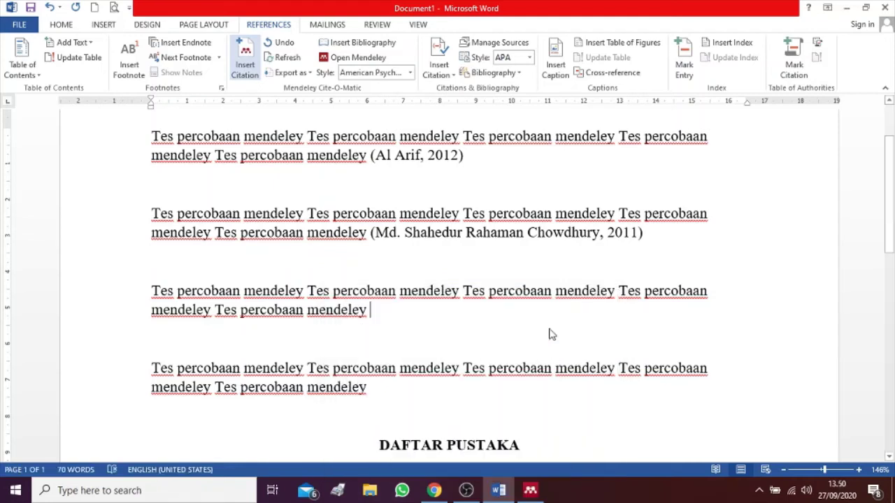
- Cite the article "Faktor - Faktor yang mempengaruhi nilai perusahaan" at the end of the fourth paragraph, finding it by its author
scroll(549, 327, down, 1)
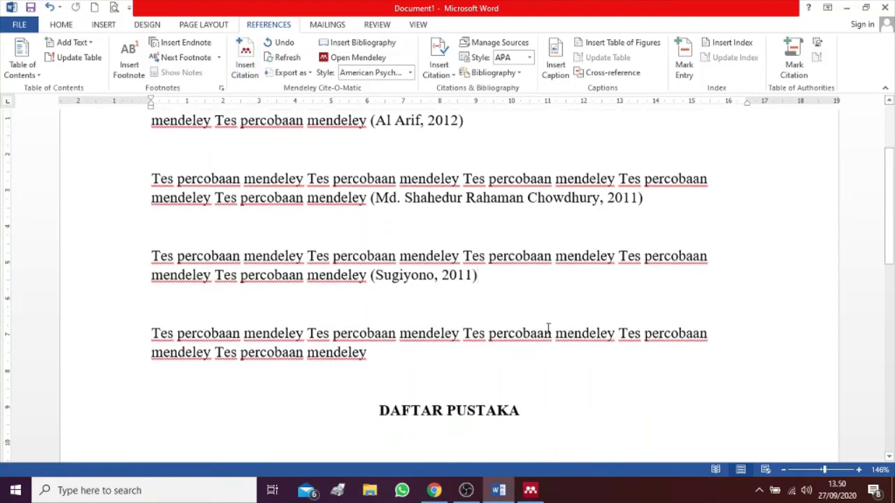
click(440, 343)
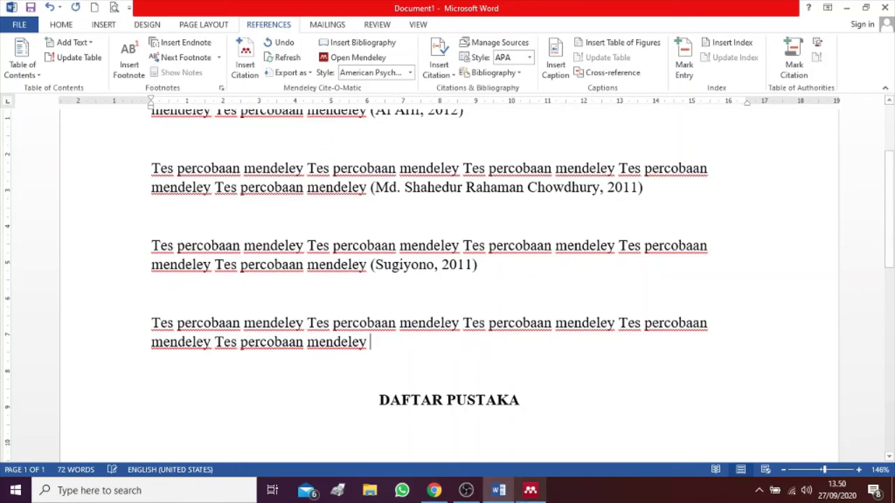
click(530, 490)
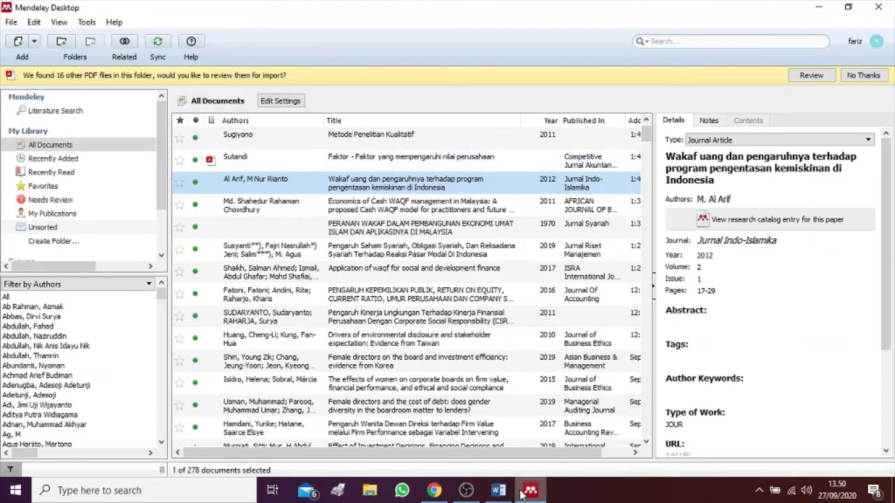
click(498, 491)
click(245, 66)
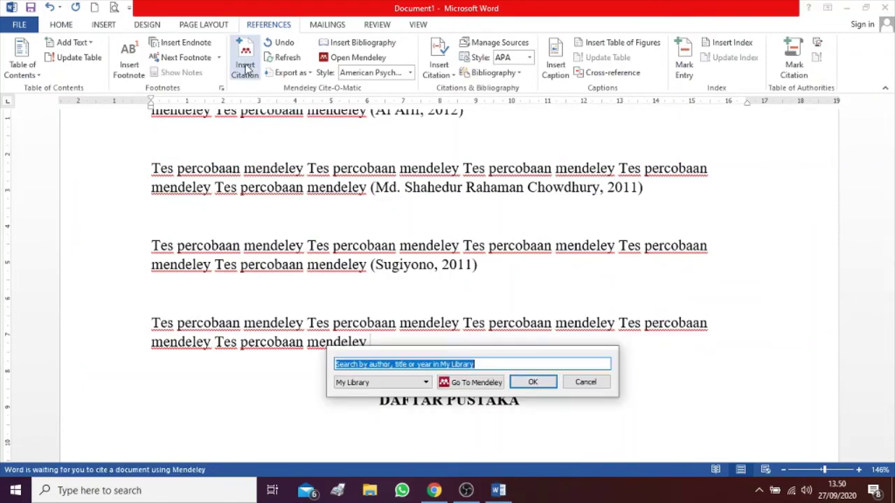
text(sutandi)
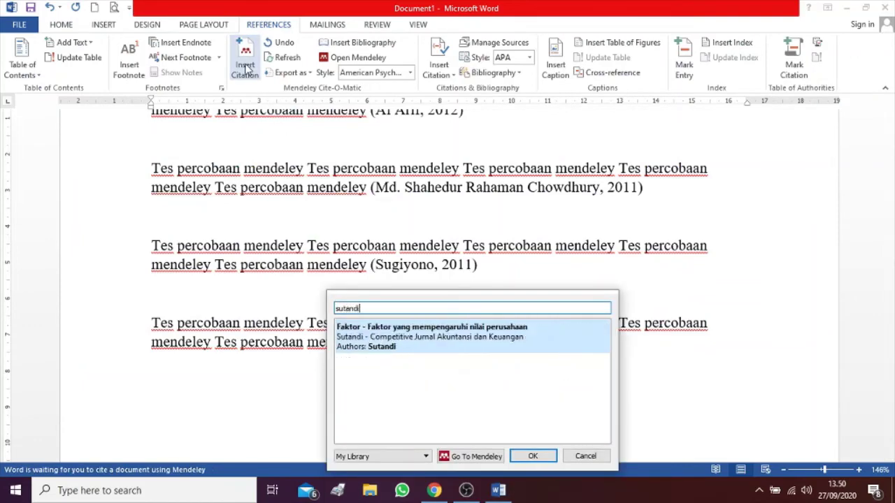
click(401, 343)
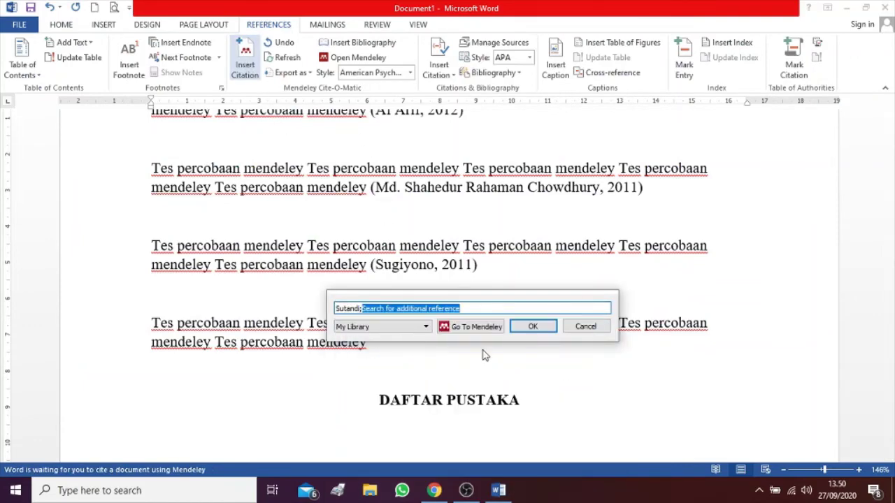
click(533, 334)
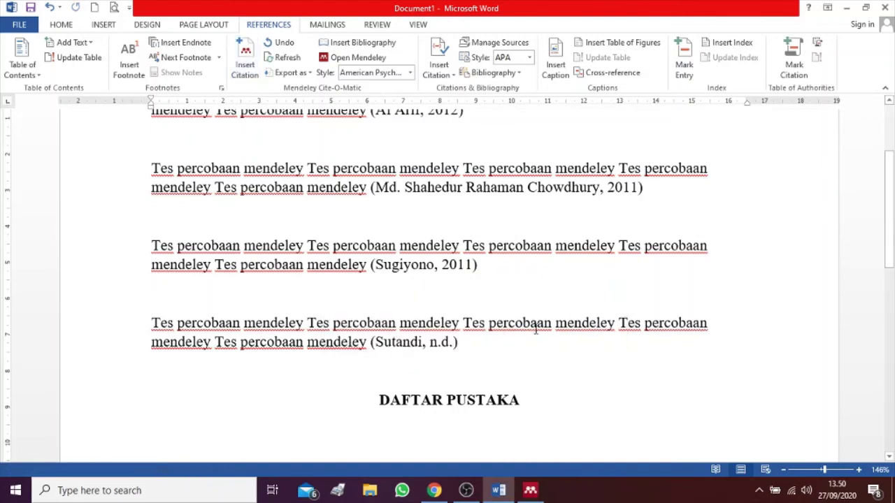
- In Mendeley Desktop, set the year of the article "Faktor - Faktor yang mempengaruhi nilai perusahaan" to 2011
click(432, 342)
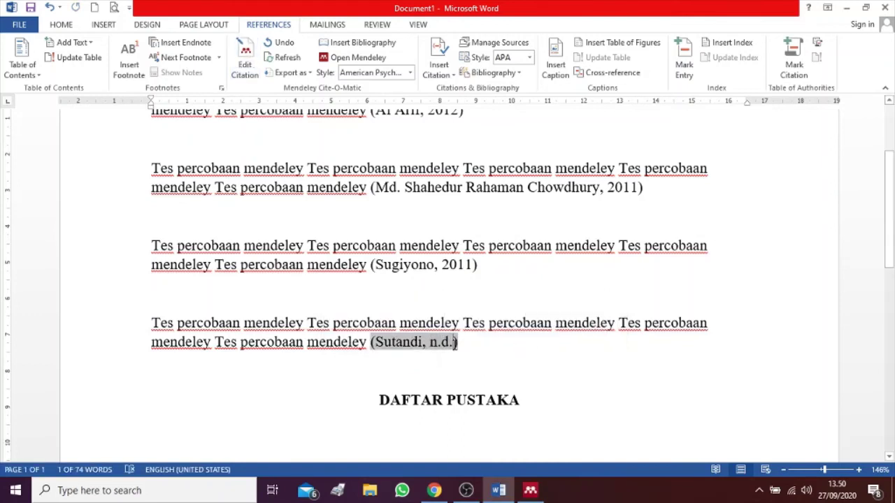
click(539, 492)
click(422, 161)
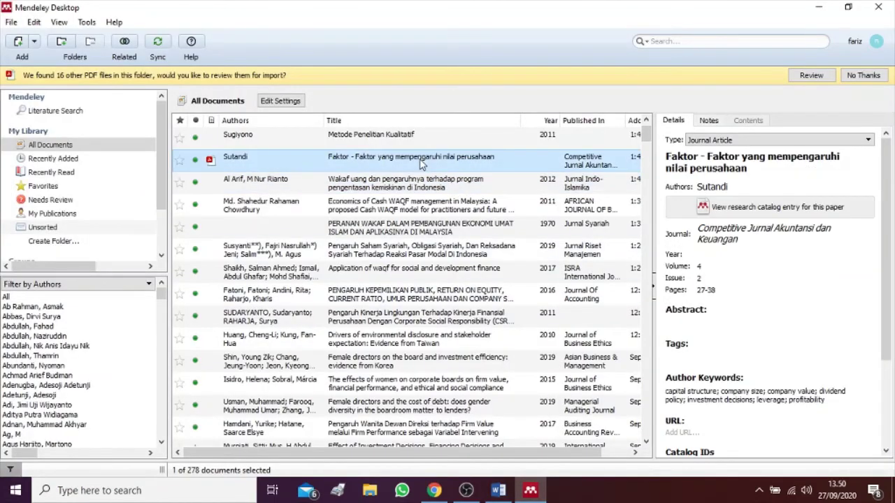
click(718, 256)
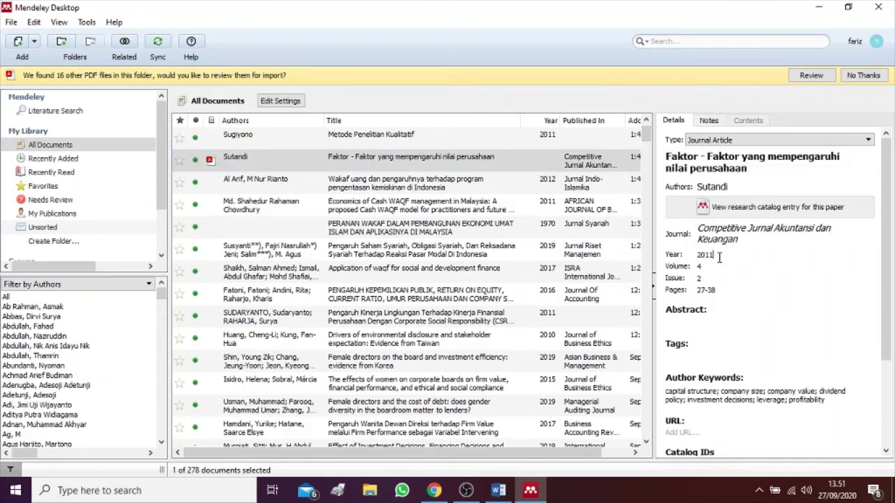
click(498, 490)
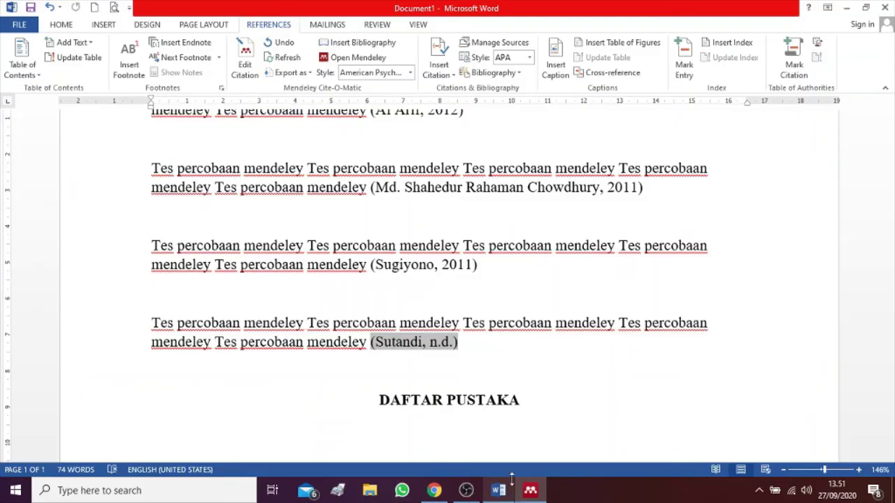
click(490, 361)
click(531, 490)
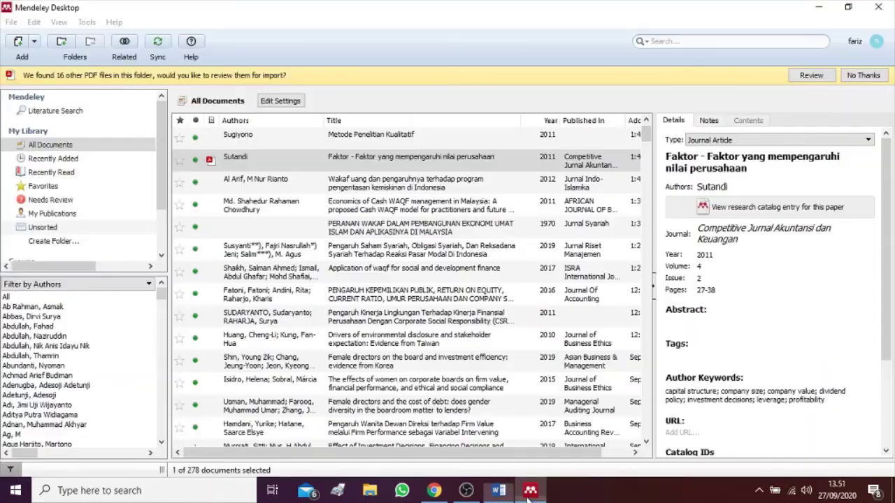
click(532, 271)
click(409, 141)
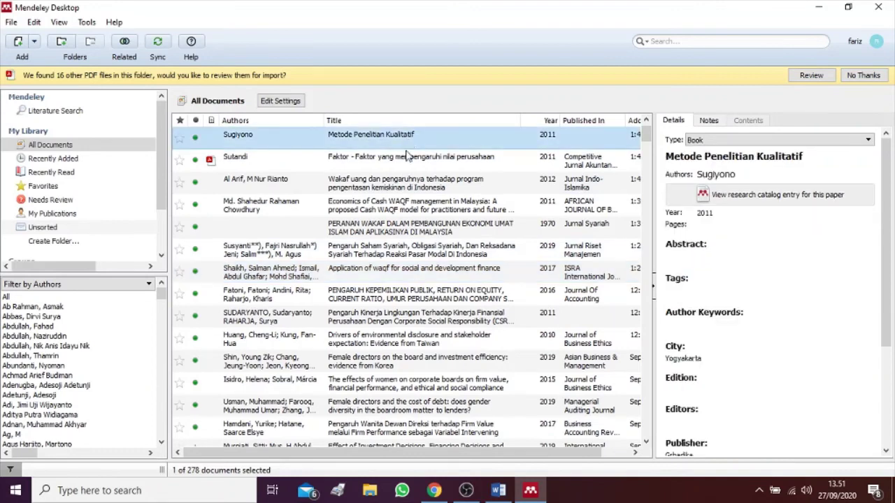
click(409, 158)
- In Word, delete the fourth paragraph's undated citation and cite the 2011 article "Faktor - Faktor yang mempengaruhi nilai perusahaan" there instead
click(497, 490)
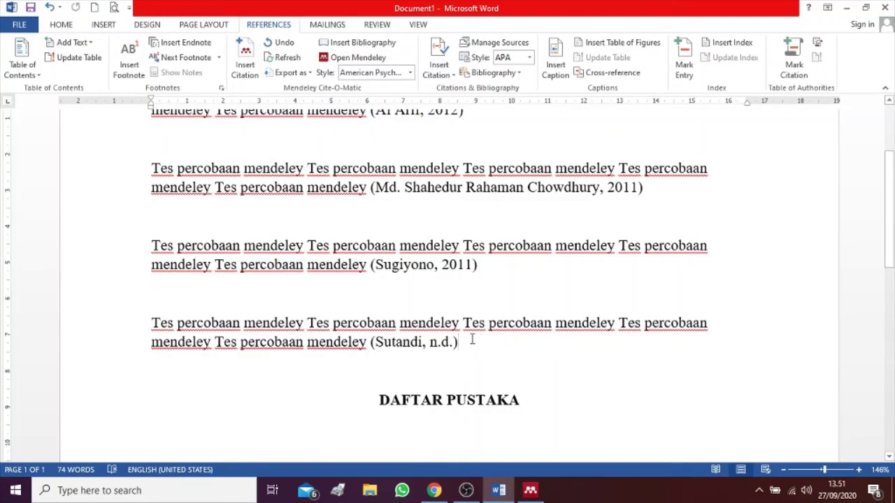
key(BackSpace)
key(BackSpace)
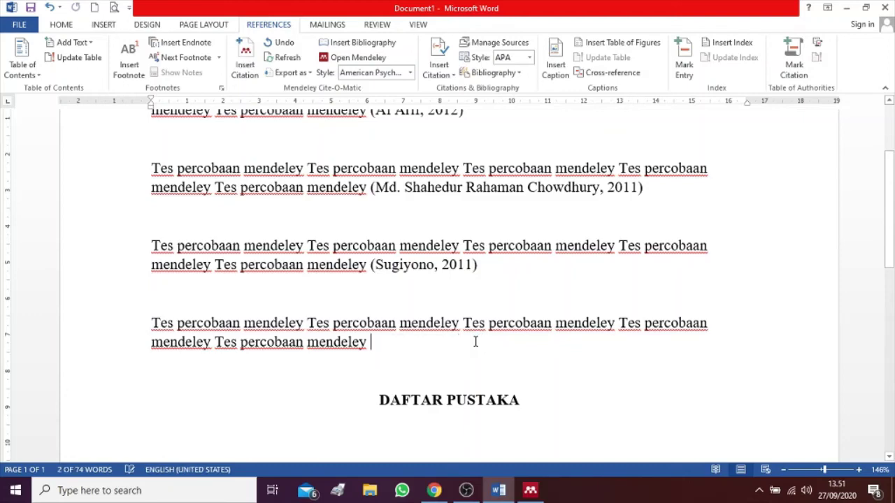
click(237, 63)
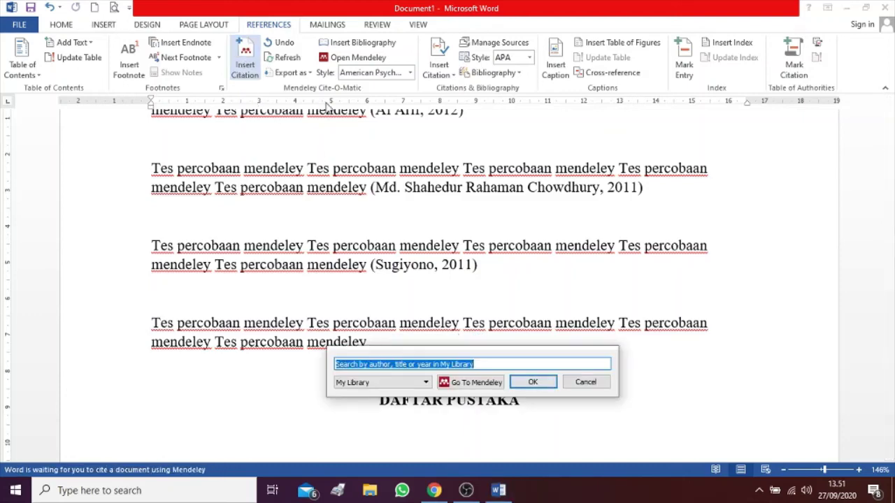
text(sutan)
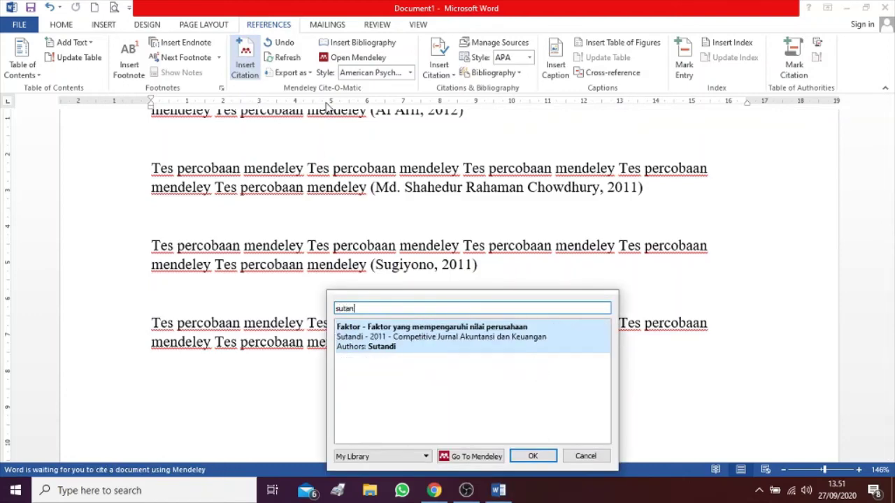
click(468, 339)
click(533, 326)
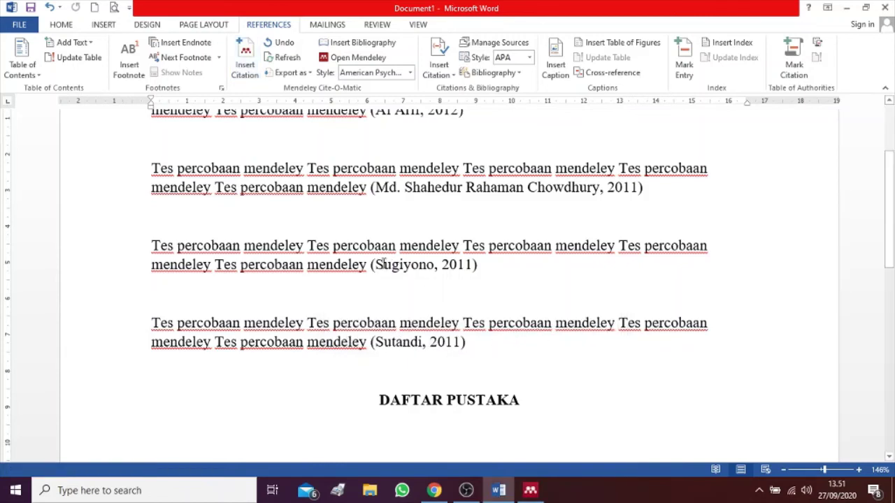
drag(378, 265, 446, 267)
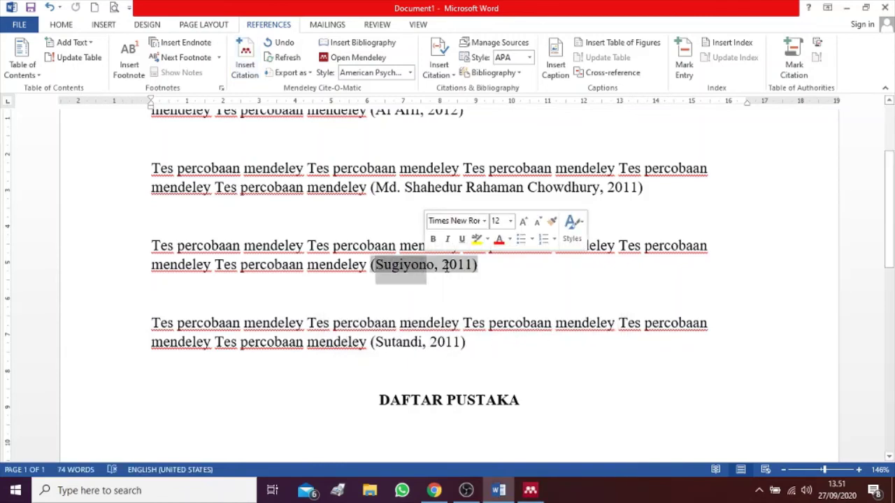
click(457, 343)
scroll(493, 359, down, 3)
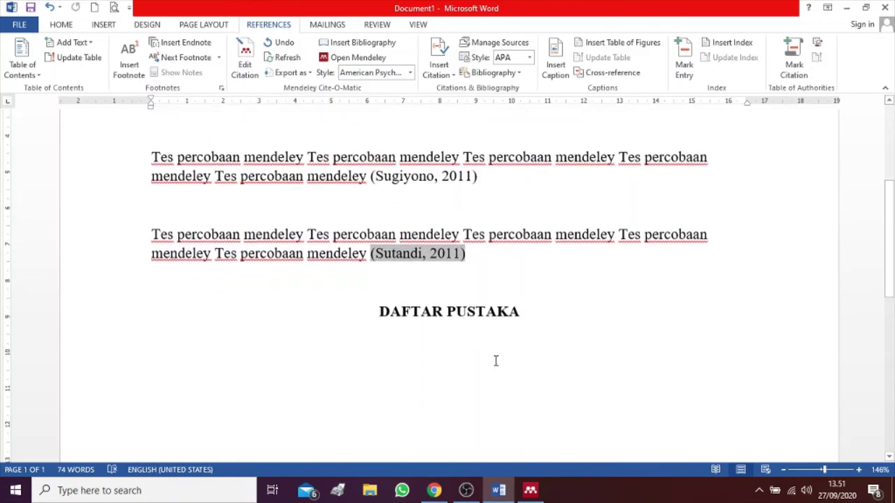
- Place the cursor on an empty line below the DAFTAR PUSTAKA heading and left-align that line
click(531, 312)
scroll(532, 314, up, 5)
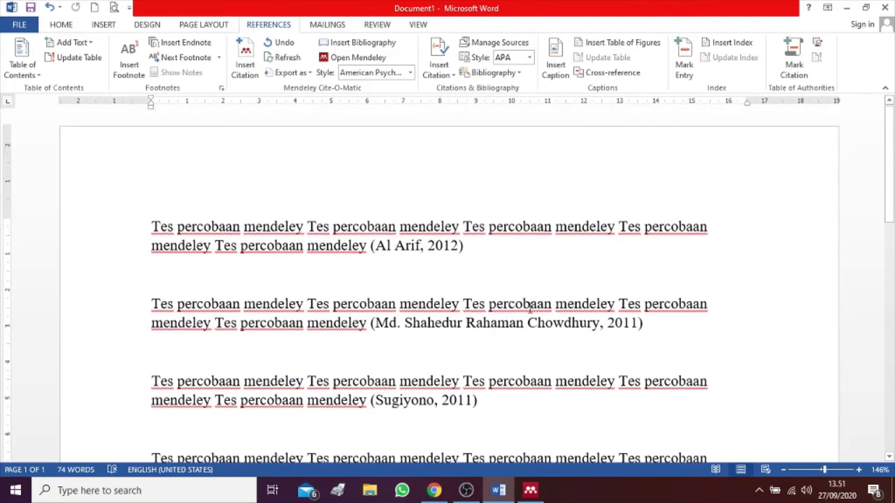
scroll(547, 343, down, 5)
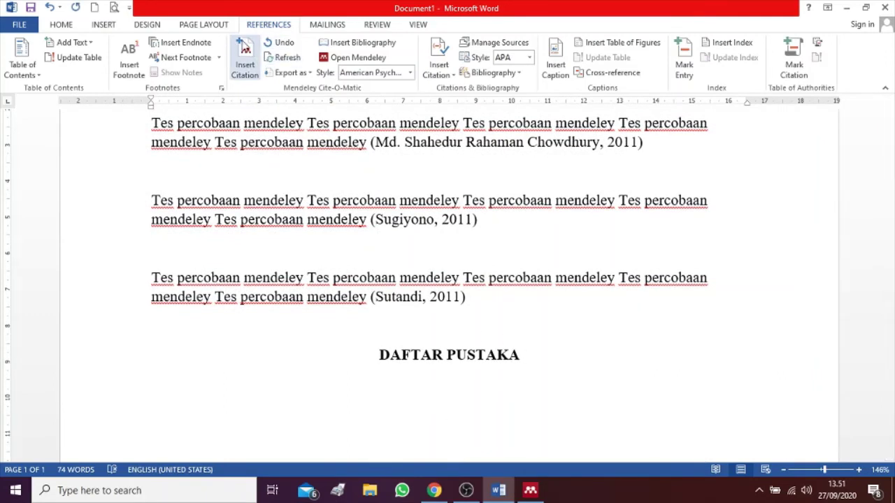
click(70, 26)
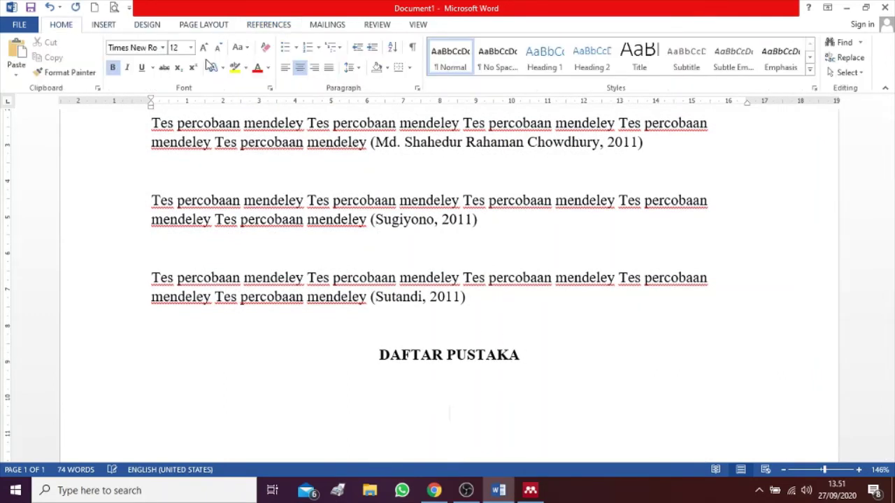
click(285, 67)
scroll(487, 320, down, 1)
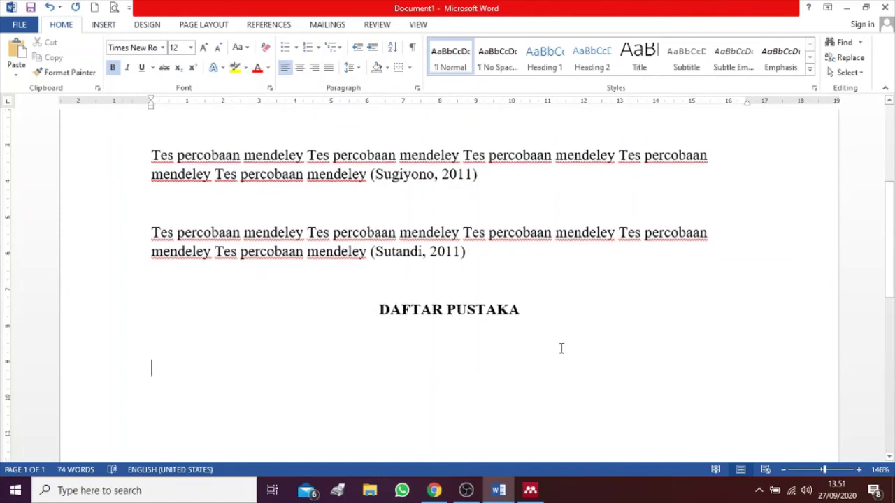
- Insert the Mendeley bibliography on the empty line under the DAFTAR PUSTAKA heading
scroll(562, 349, up, 4)
scroll(630, 350, down, 5)
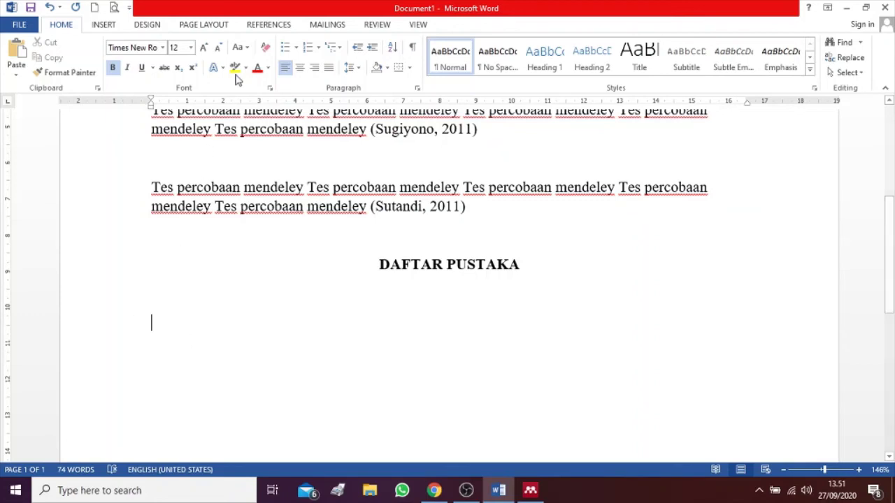
click(269, 25)
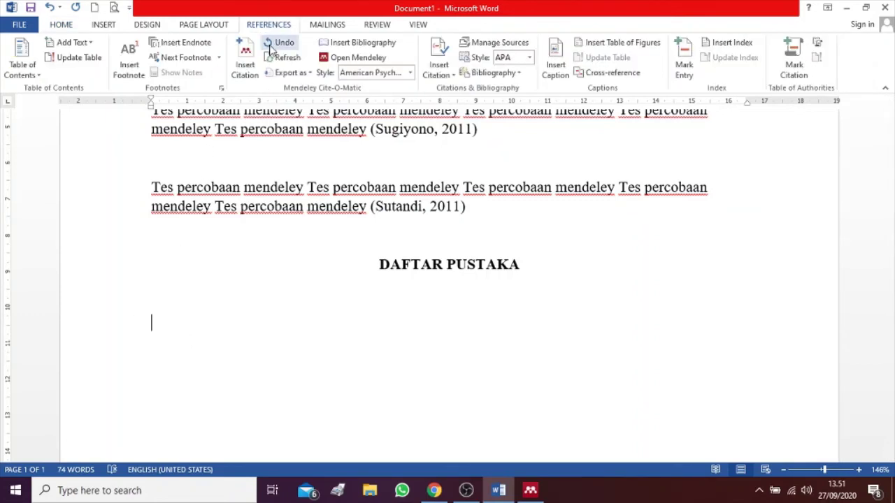
click(362, 43)
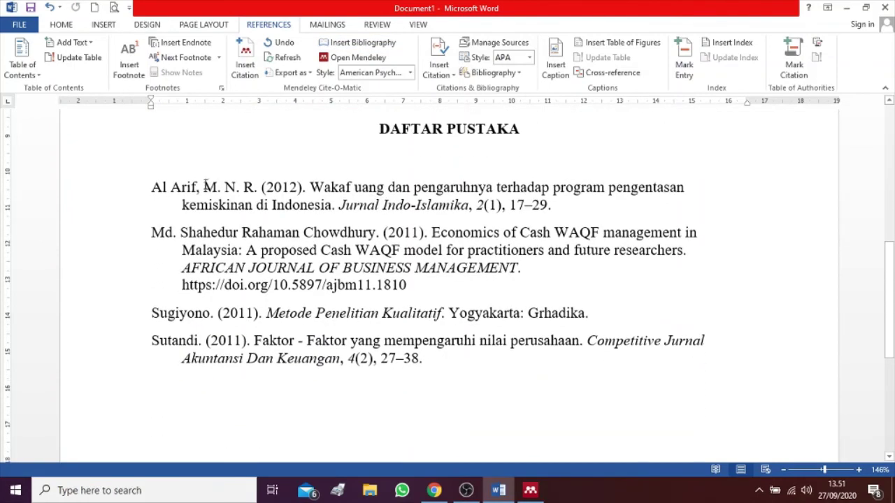
- Justify all the bibliography entries under the DAFTAR PUSTAKA heading
drag(119, 199, 160, 370)
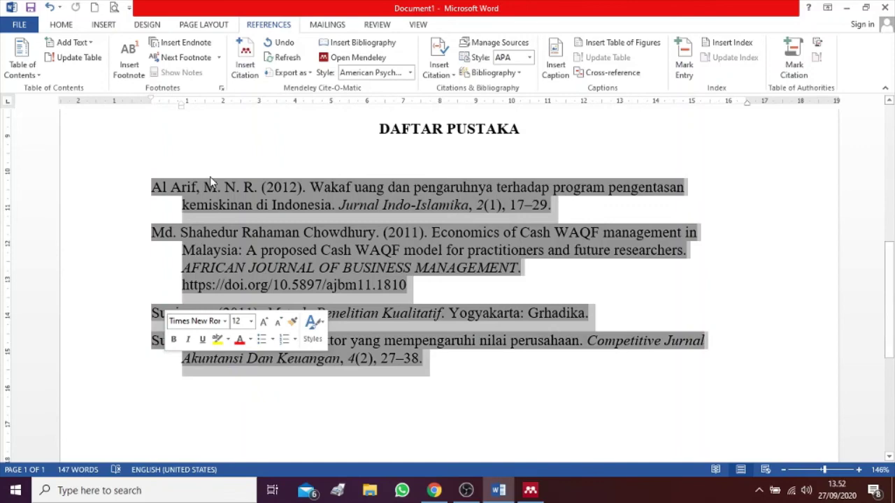
click(62, 26)
click(328, 67)
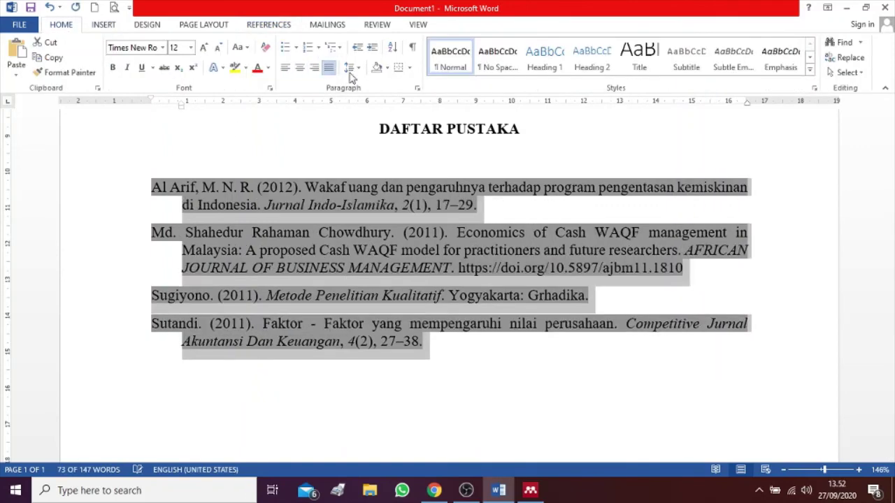
- Compare the in-text citations in the test paragraphs with the bibliography entries under the DAFTAR PUSTAKA heading
click(566, 355)
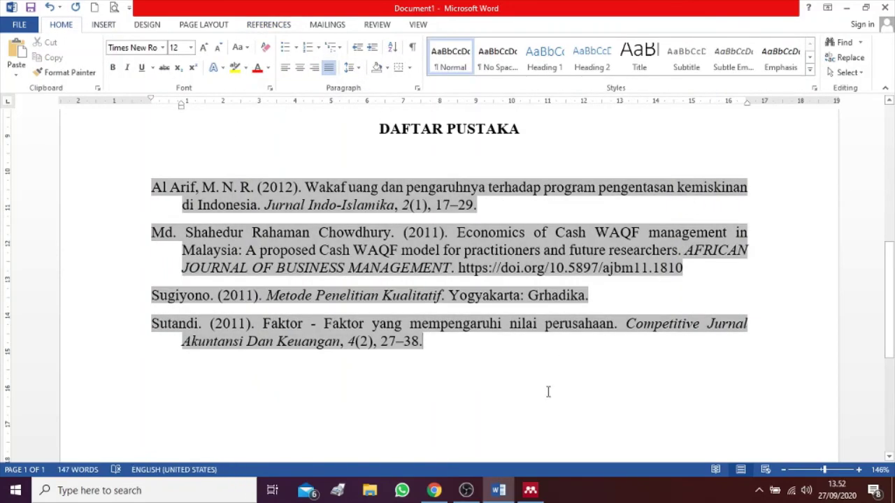
click(458, 382)
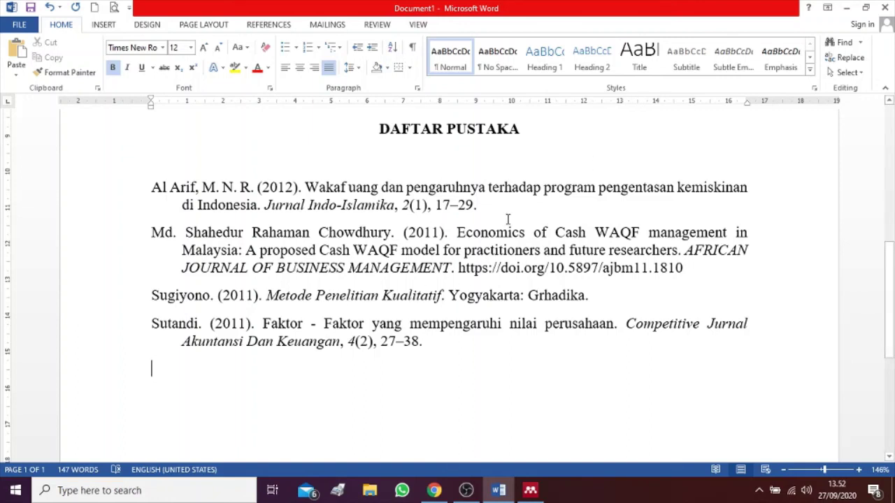
scroll(170, 290, up, 8)
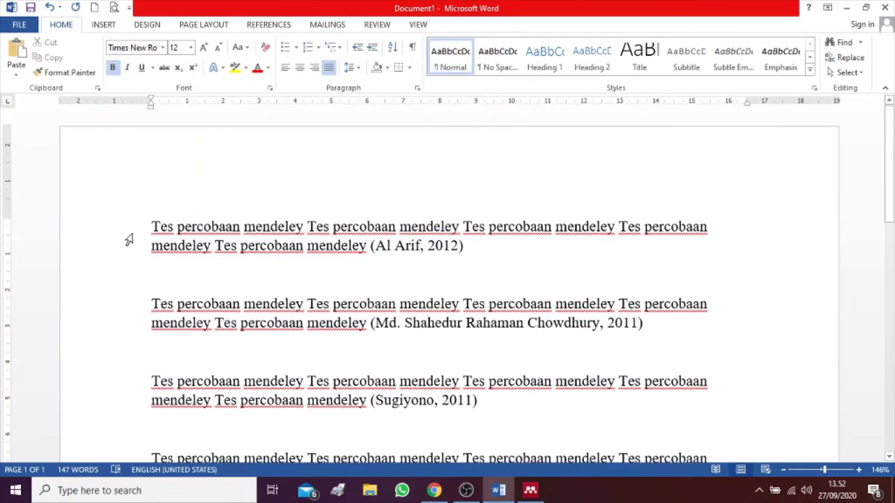
scroll(132, 268, down, 3)
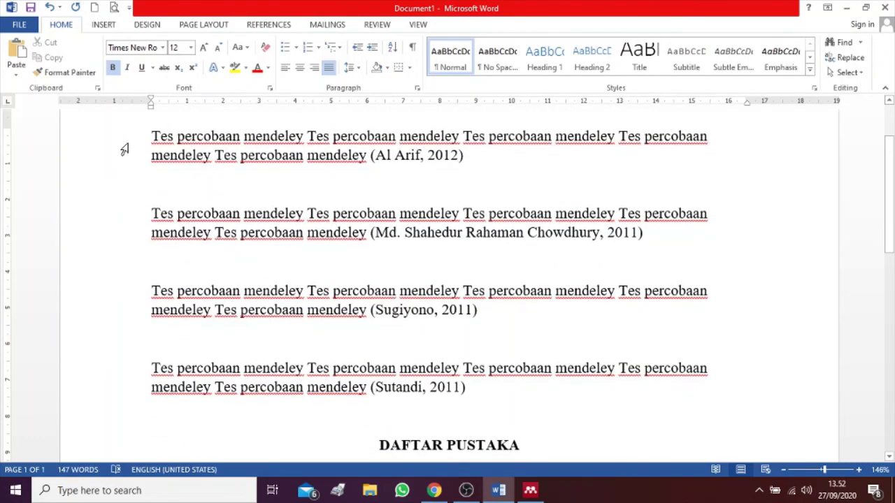
drag(125, 149, 129, 415)
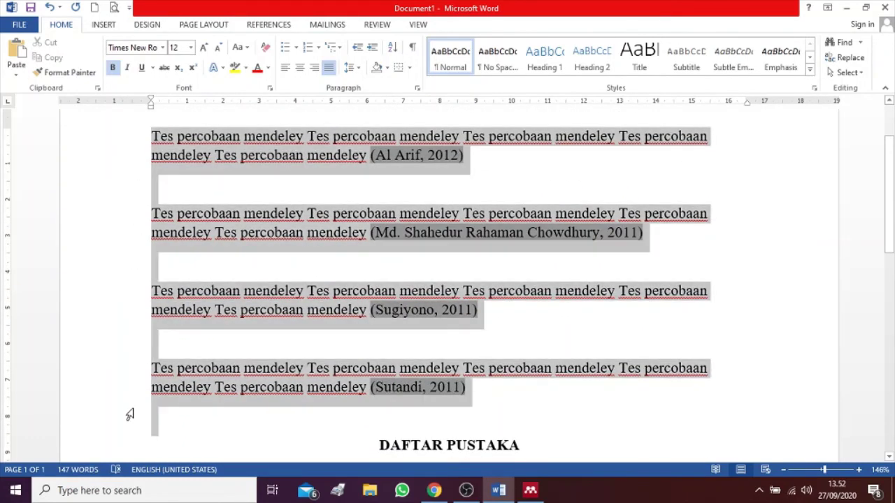
scroll(130, 392, down, 9)
drag(131, 204, 147, 374)
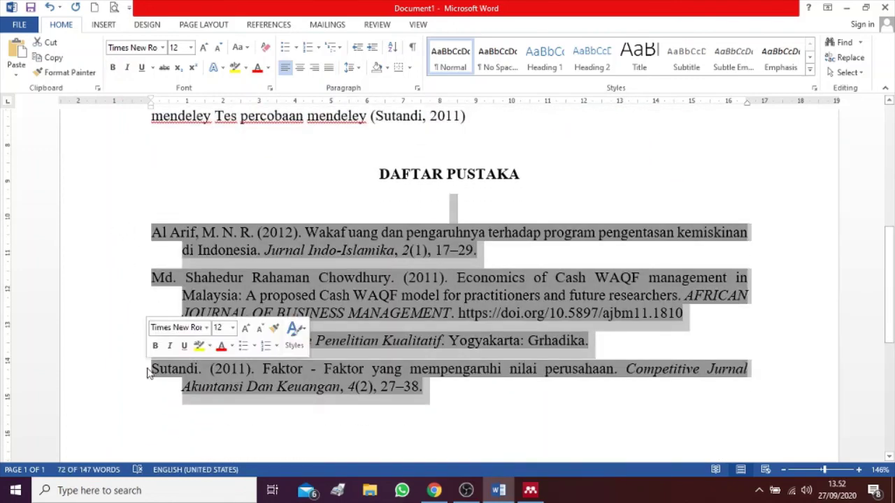
click(545, 203)
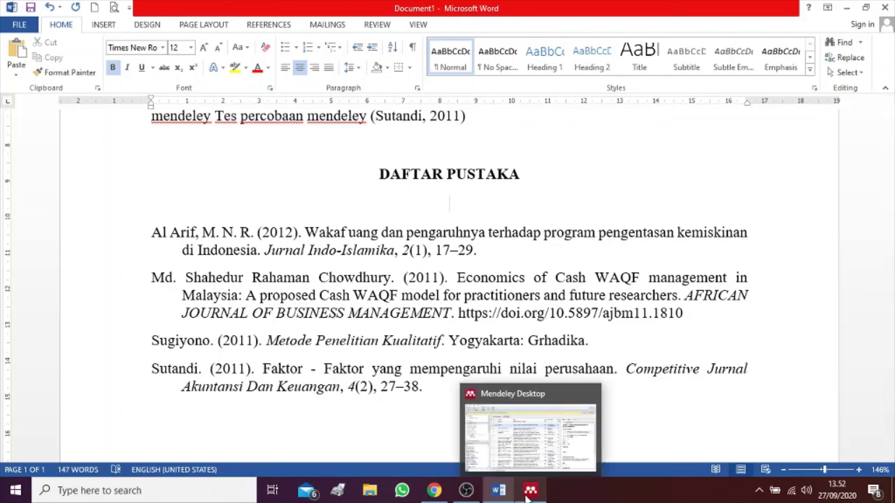
click(465, 491)
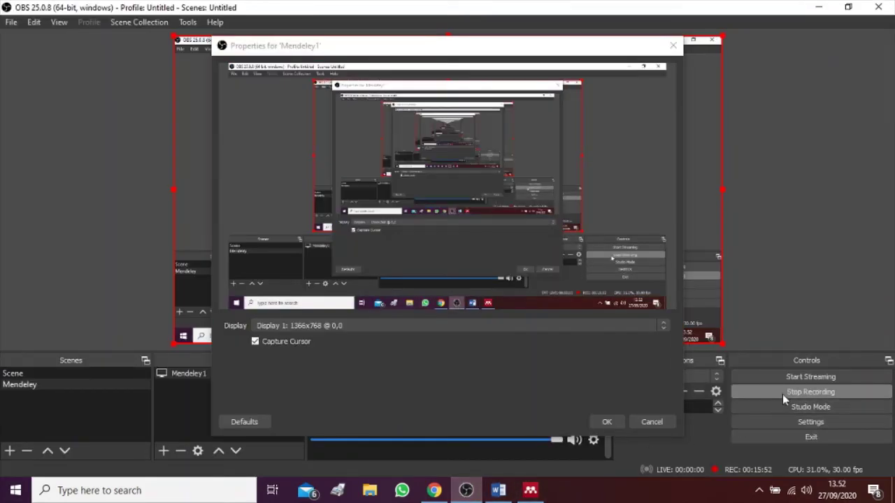
click(783, 395)
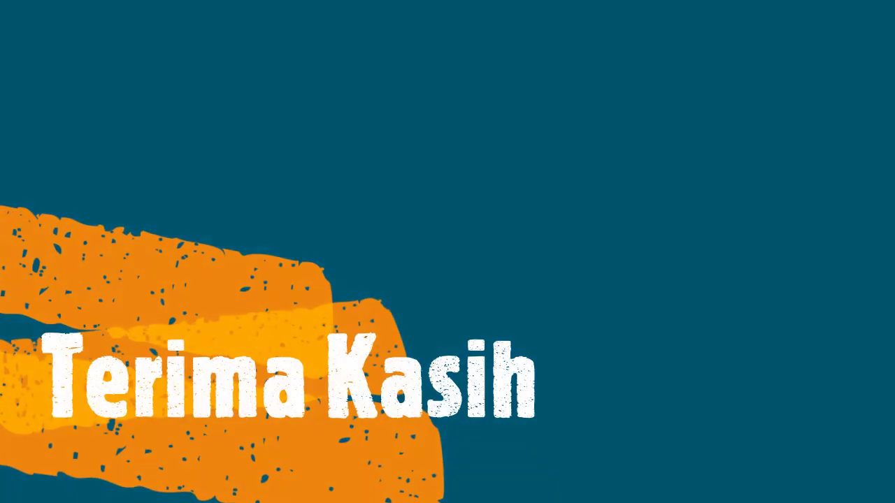